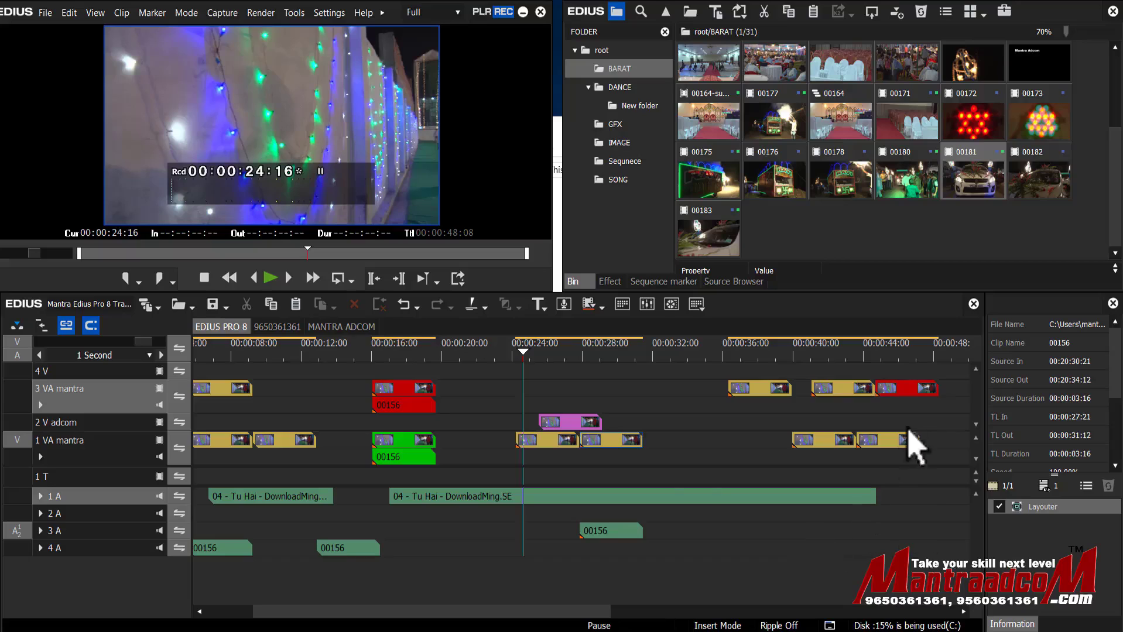
- Select all clips on the selected tracks 3 VA mantra and 1 A and move them about four seconds later
right_click(682, 426)
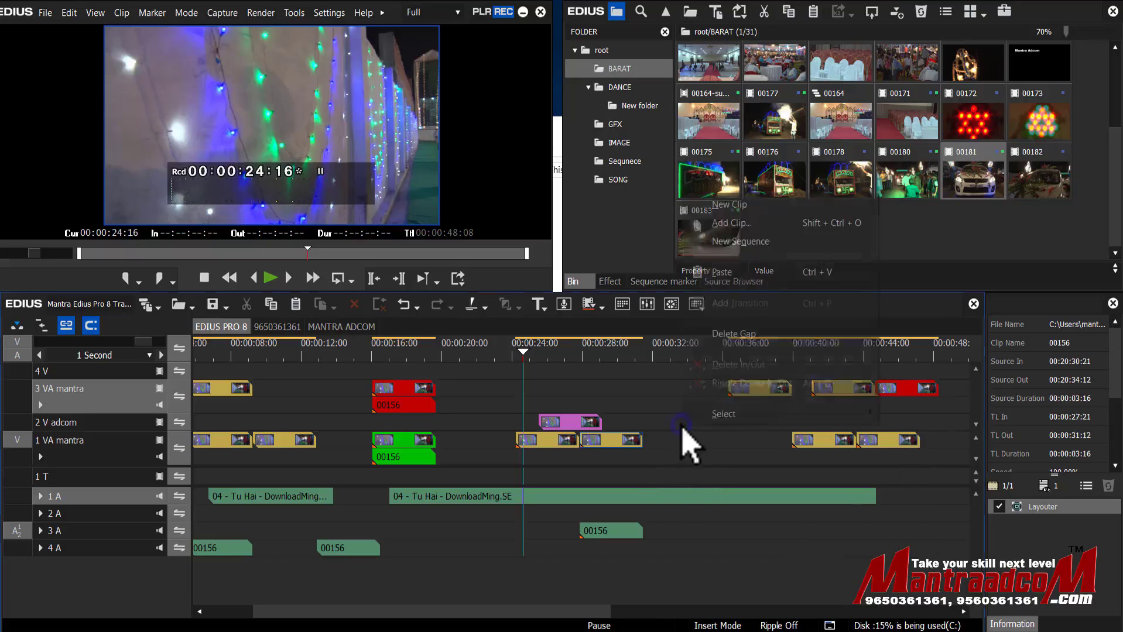
mouse_move(826, 418)
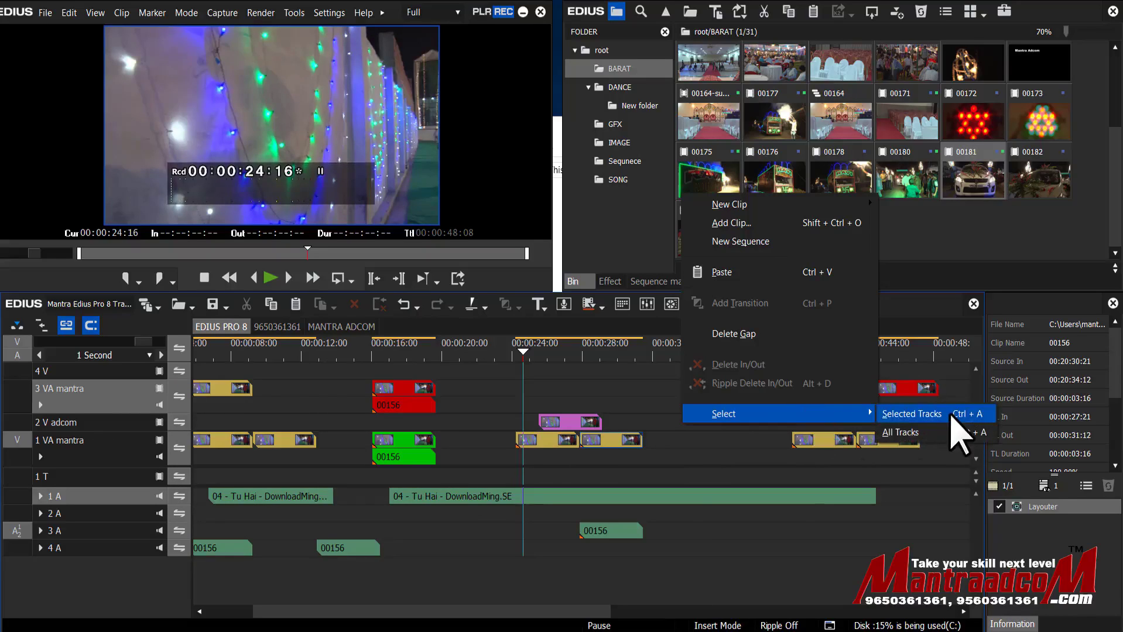
click(951, 416)
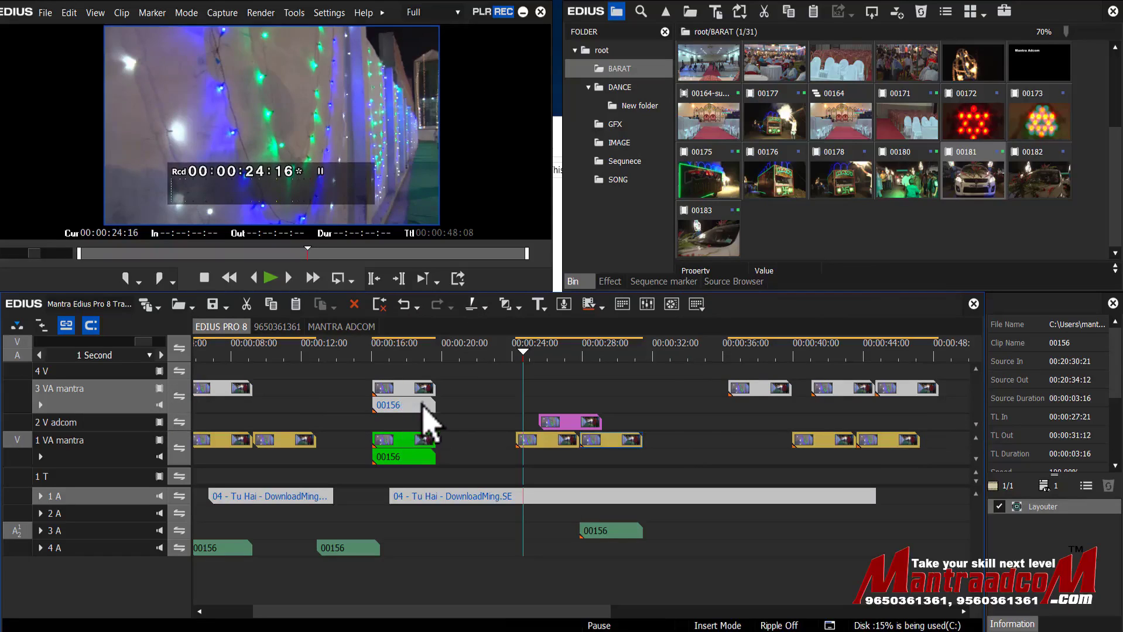
drag(430, 394, 461, 403)
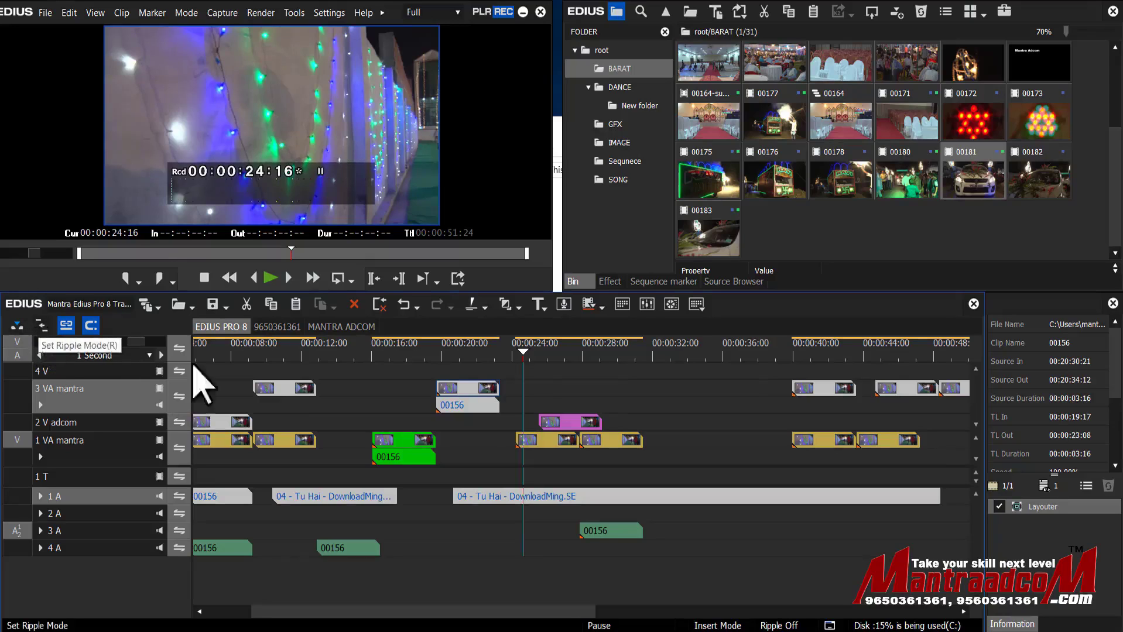
- Try moving the selected clips further along the timeline, undoing each move
mouse_move(468, 410)
mouse_down()
mouse_move(609, 405)
mouse_move(470, 401)
mouse_move(423, 382)
mouse_move(586, 399)
mouse_move(635, 389)
mouse_move(568, 402)
mouse_move(574, 389)
mouse_move(595, 397)
mouse_up()
key(ctrl+z)
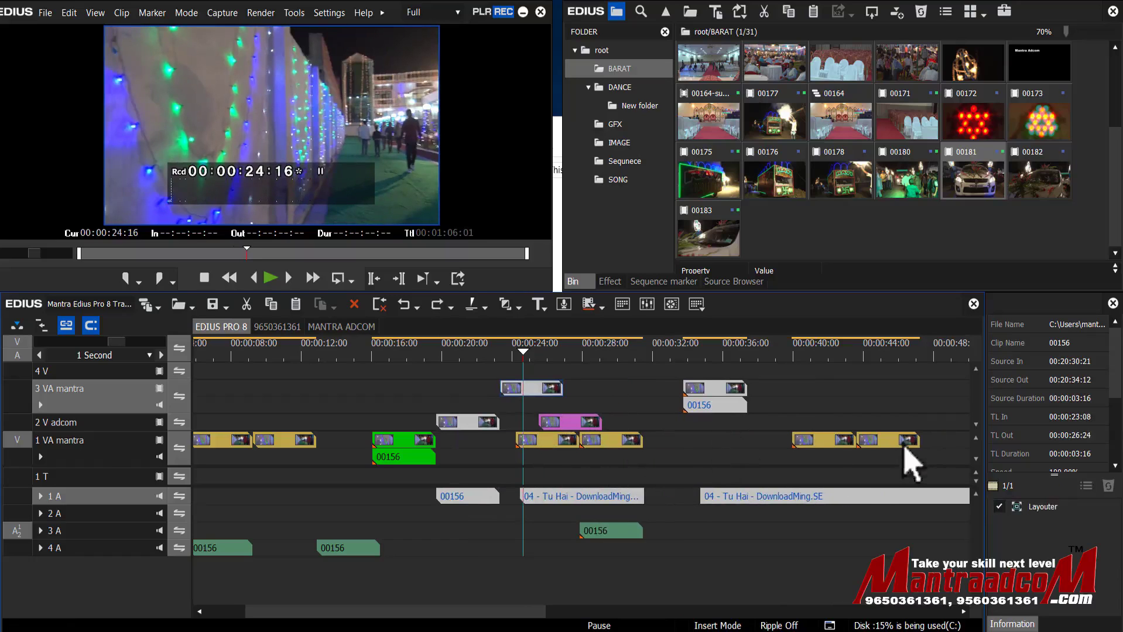
drag(523, 393, 610, 393)
key(ctrl+z)
key(ctrl+z)
- Select all clips on the selected tracks 3 VA mantra and 1 A again
right_click(685, 410)
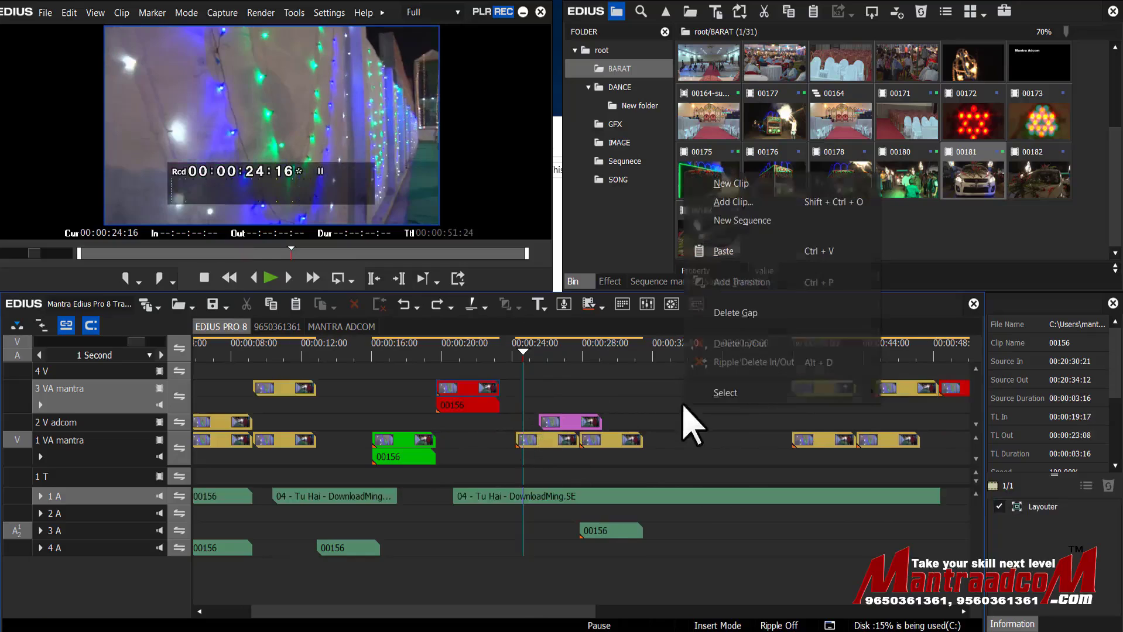
mouse_move(779, 394)
click(958, 394)
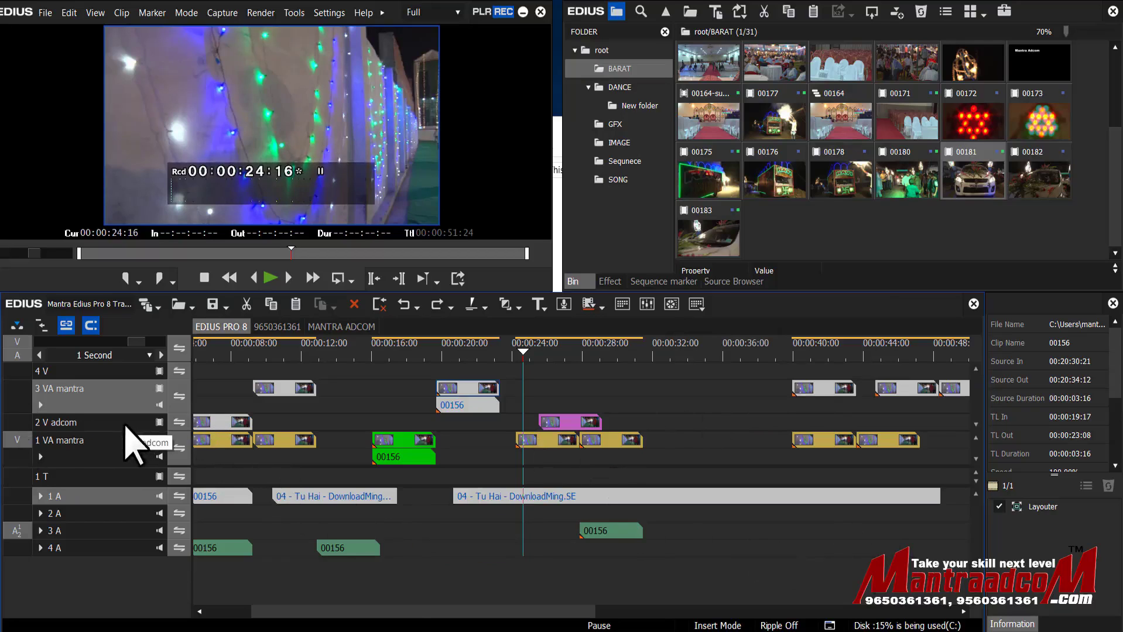
drag(462, 391, 481, 410)
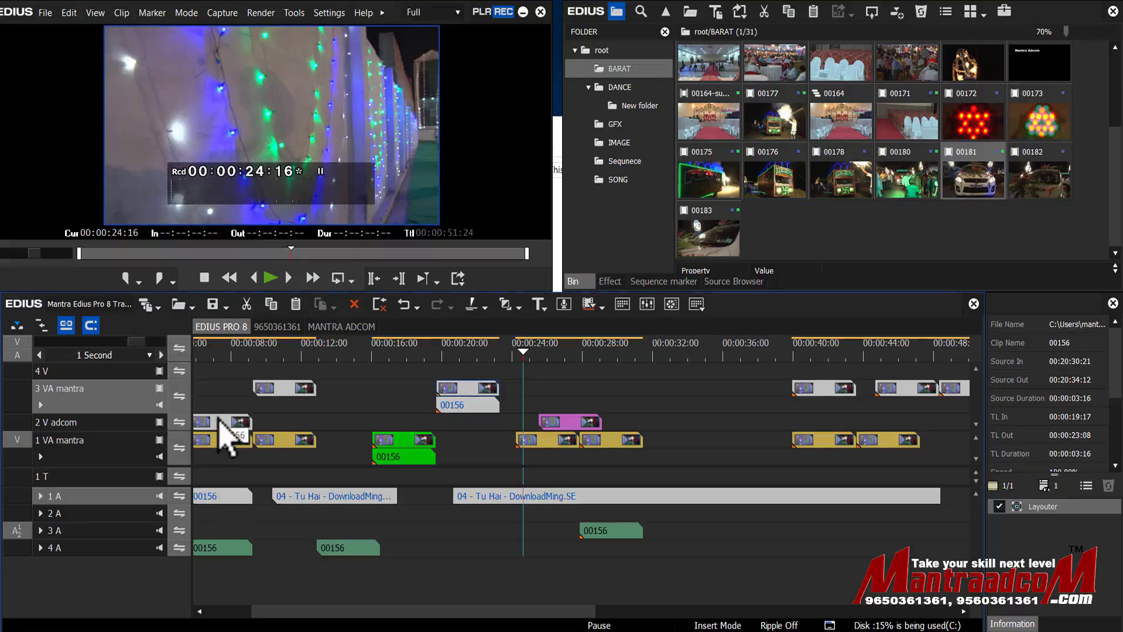
- Leave only track 1 A selected and select all the clips on the selected track
click(115, 391)
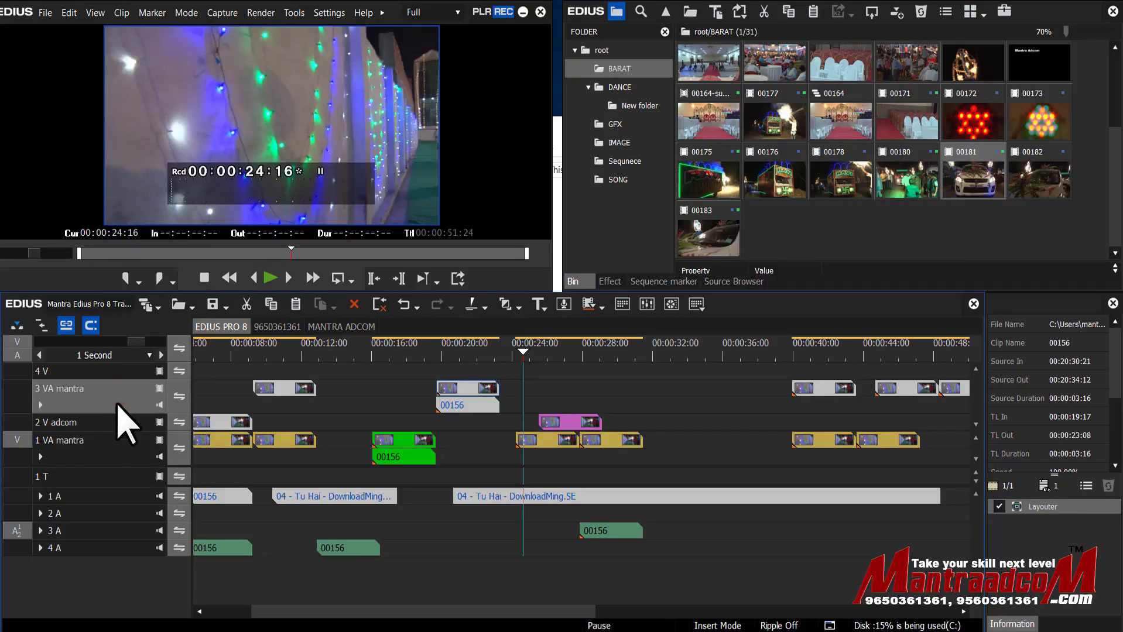
click(120, 497)
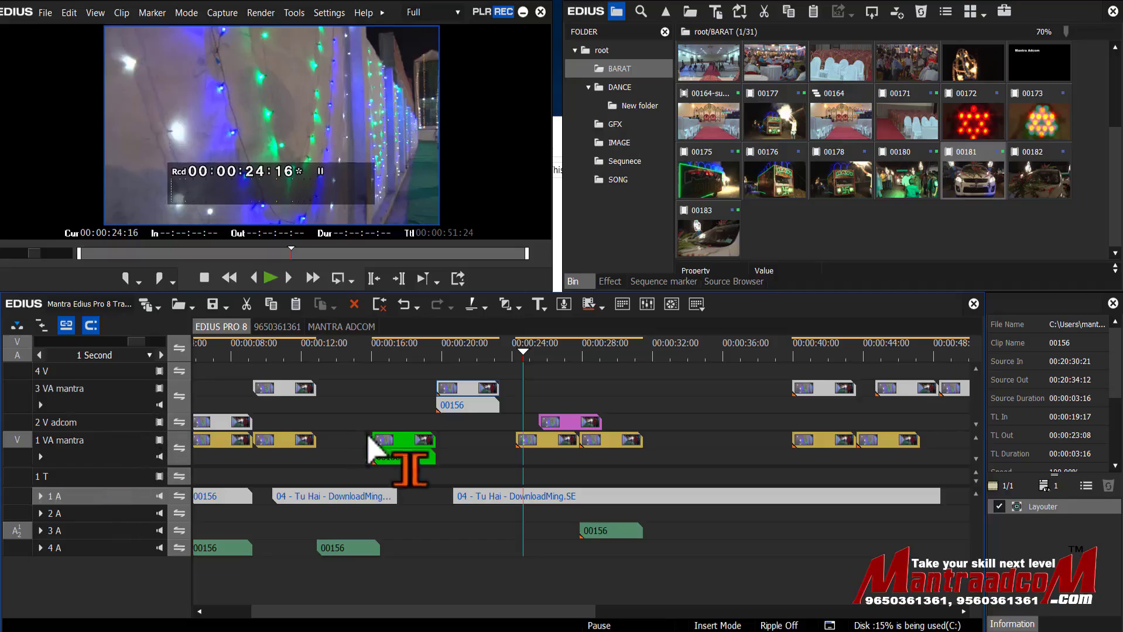
click(539, 387)
right_click(737, 448)
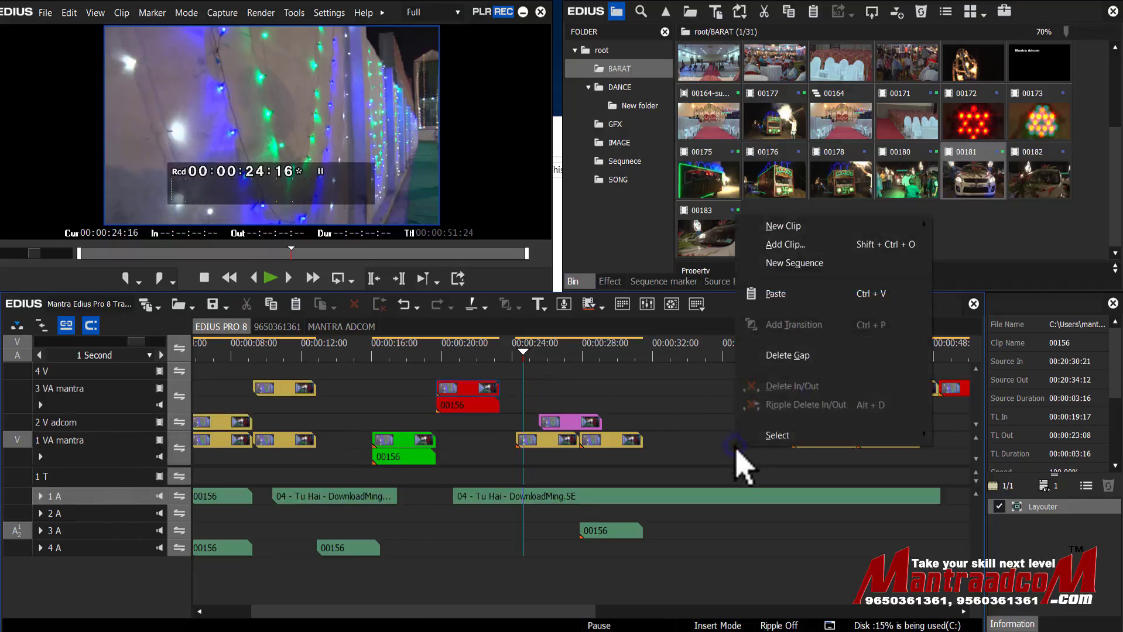
click(963, 438)
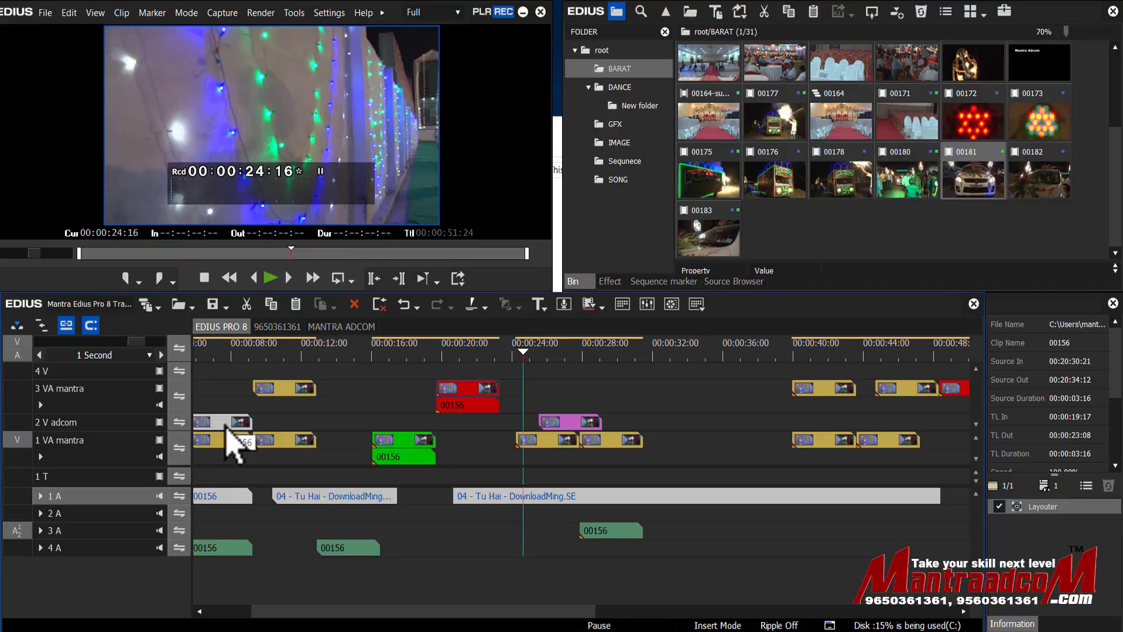
- Select the red 00156 clip near 00:00:20:00 and make both 1 A and 3 VA mantra the selected tracks
drag(231, 448, 498, 389)
click(120, 499)
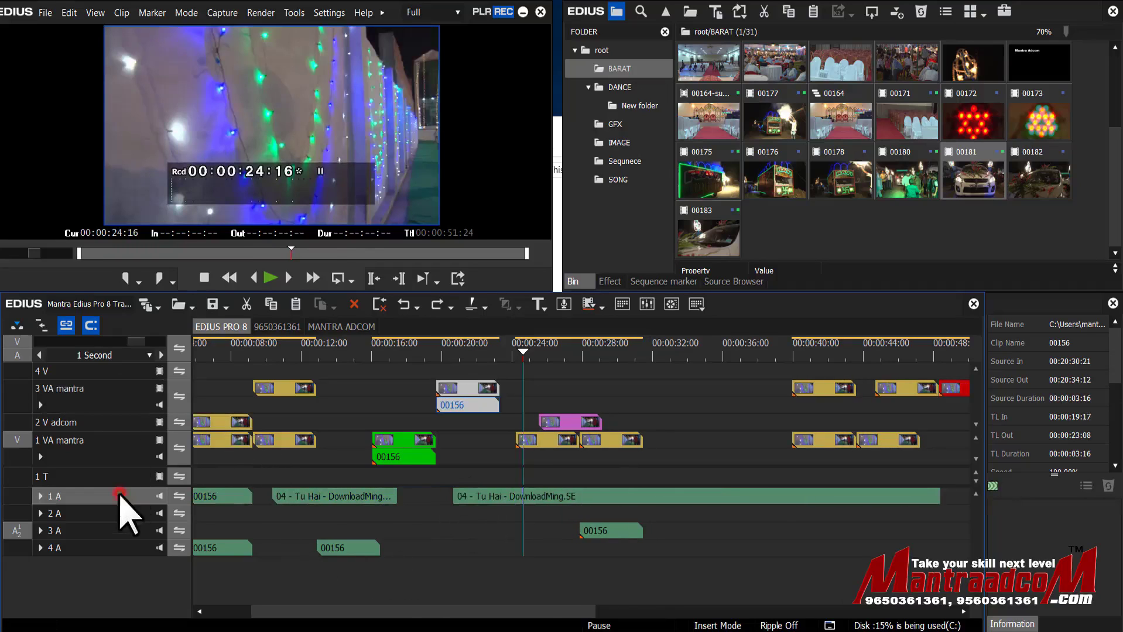
click(104, 397)
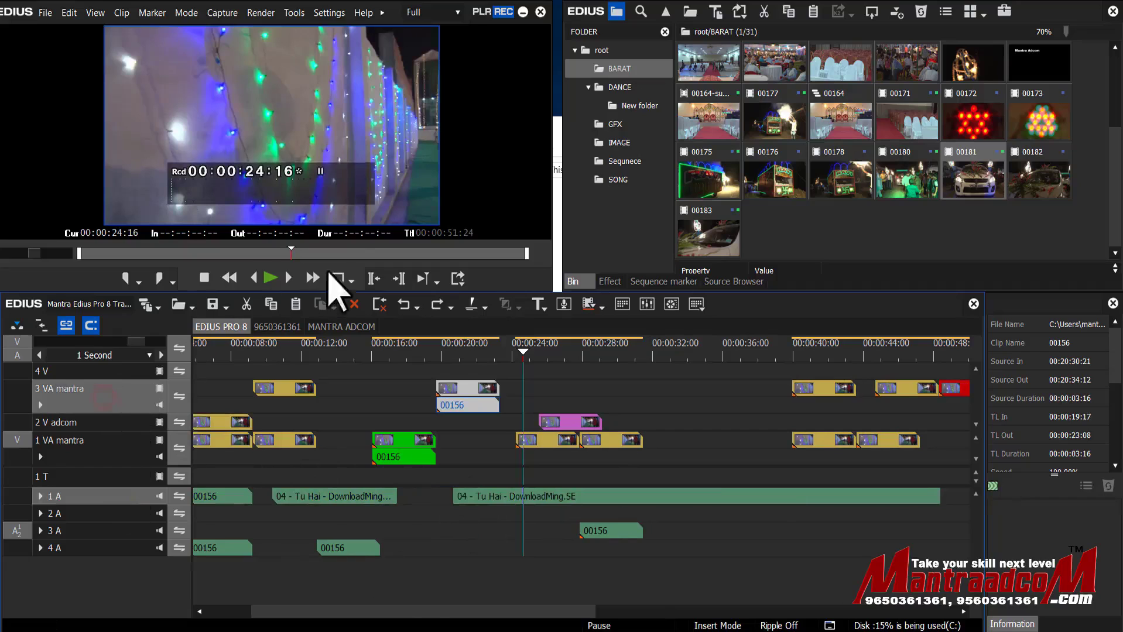
- Overwrite bin clip 00177 onto the timeline at 00:00:33:15 and extend its end to a duration of 00:00:02:05
click(681, 354)
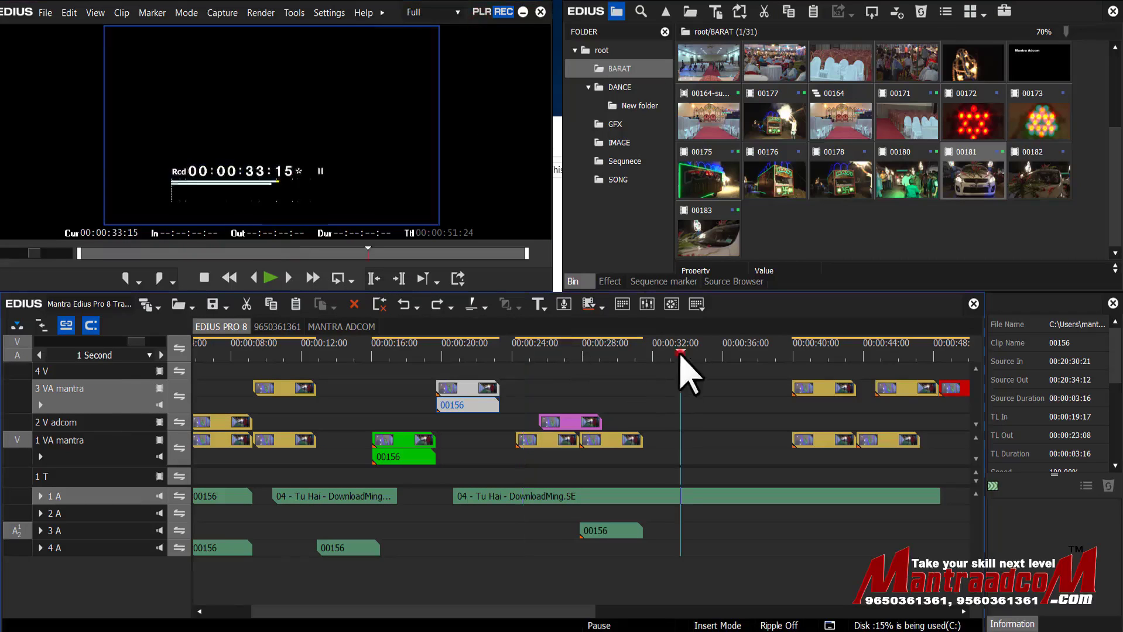
double_click(776, 122)
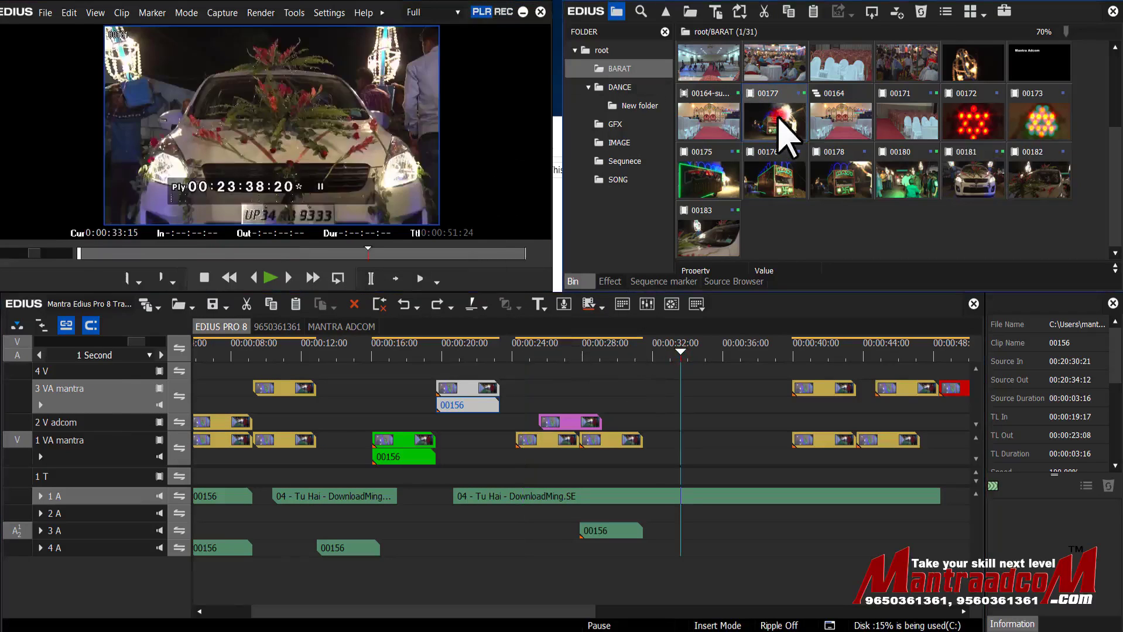
click(389, 278)
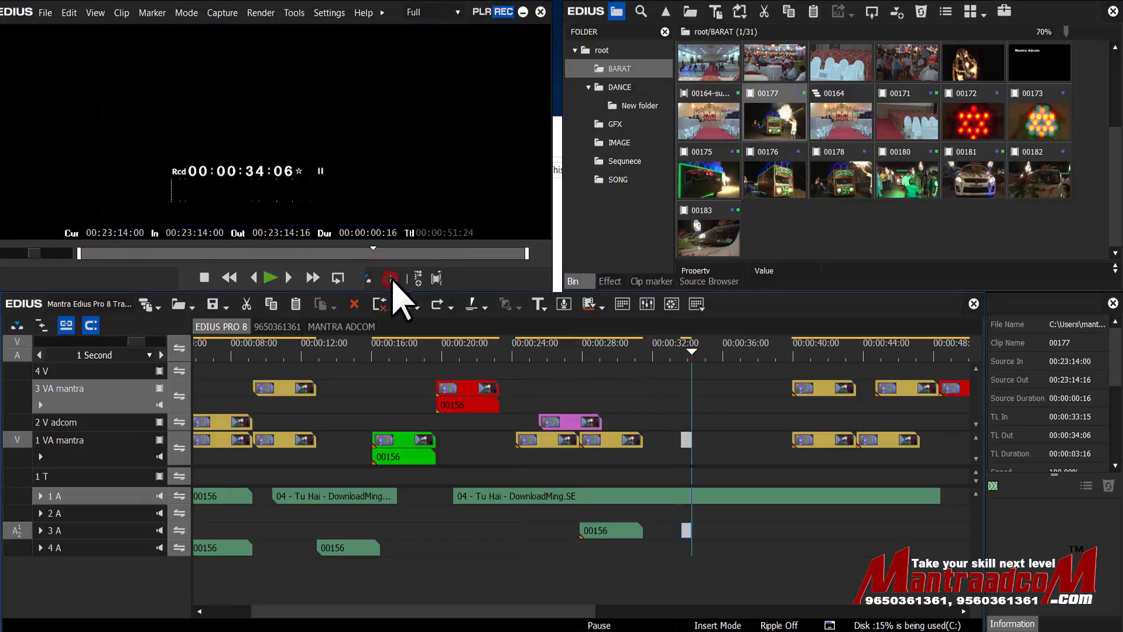
drag(693, 440, 733, 431)
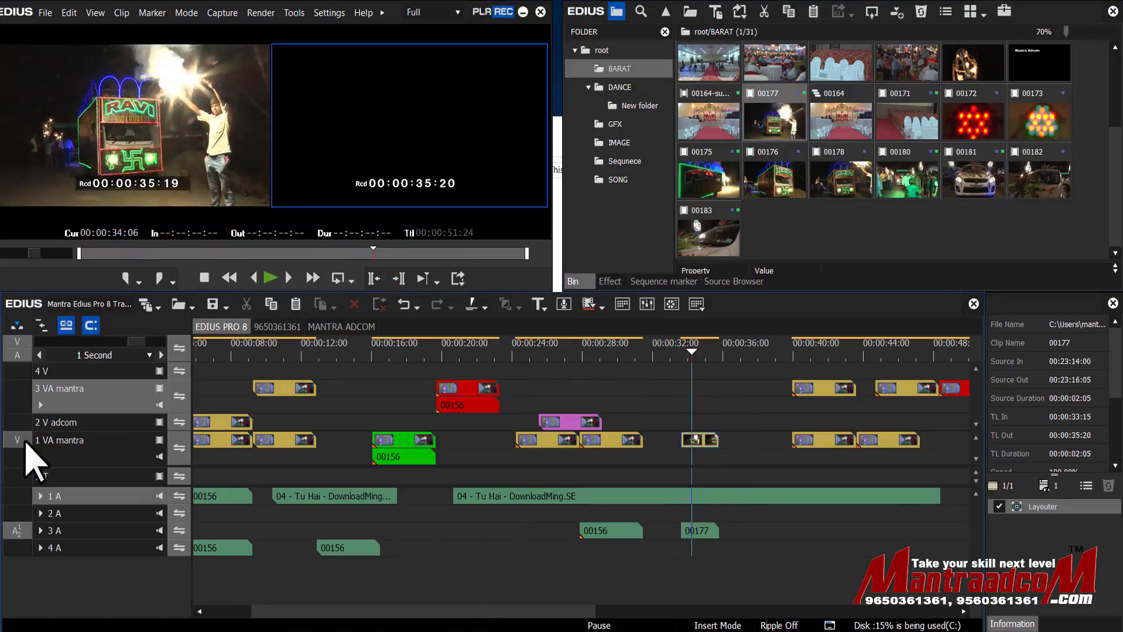
- Patch the source audio to 1 A and video to 3 VA mantra, and overwrite clip 00177 at the timeline cursor
click(17, 496)
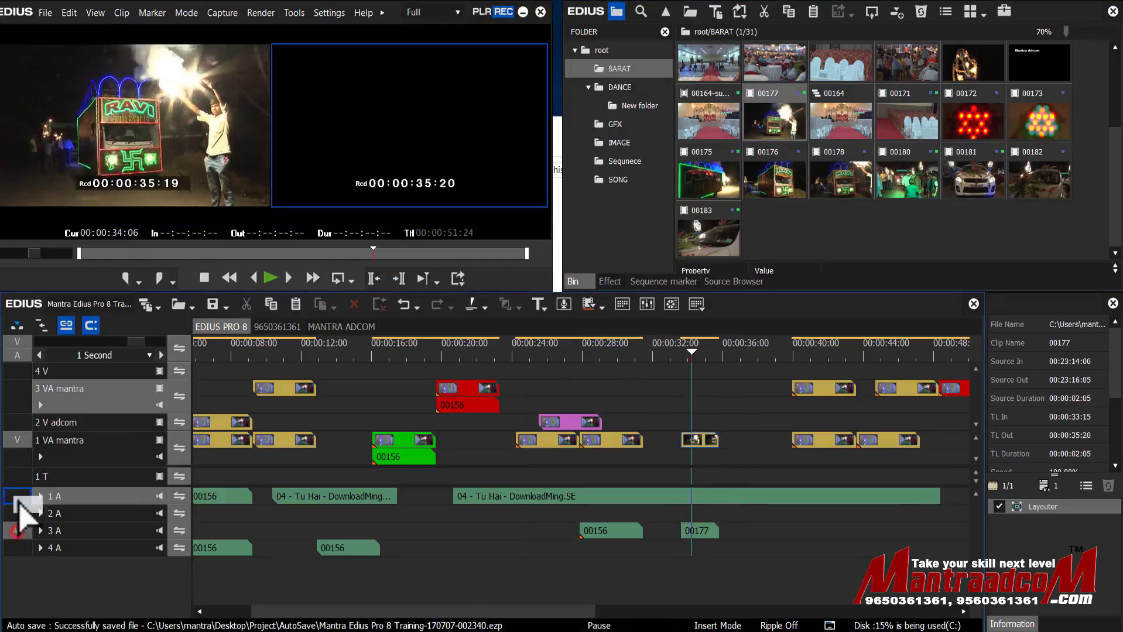
click(18, 392)
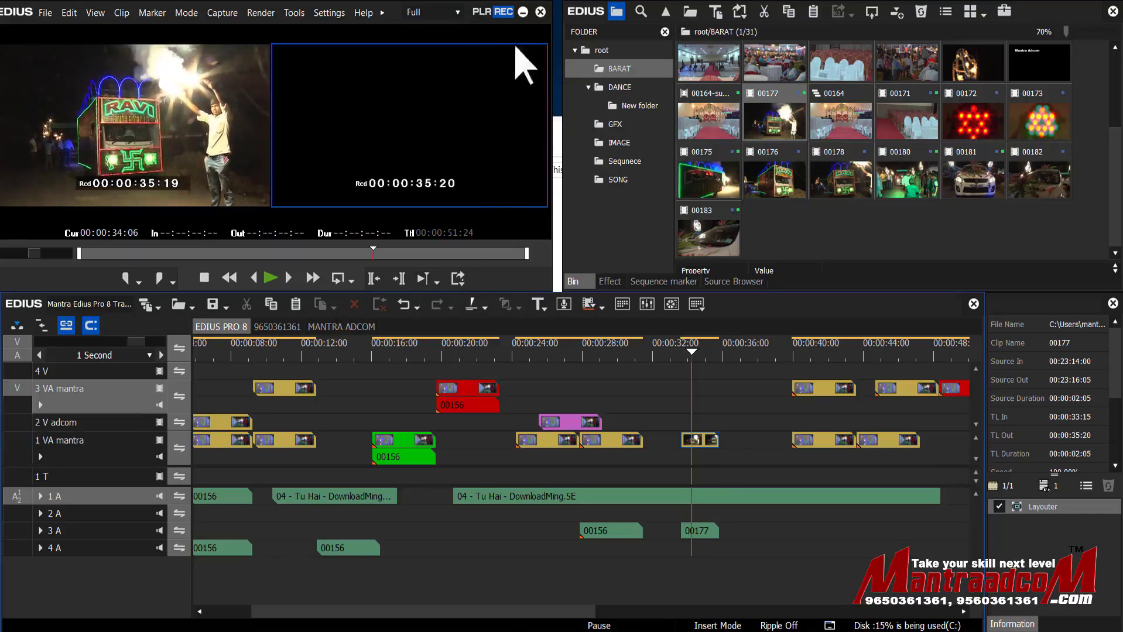
click(481, 12)
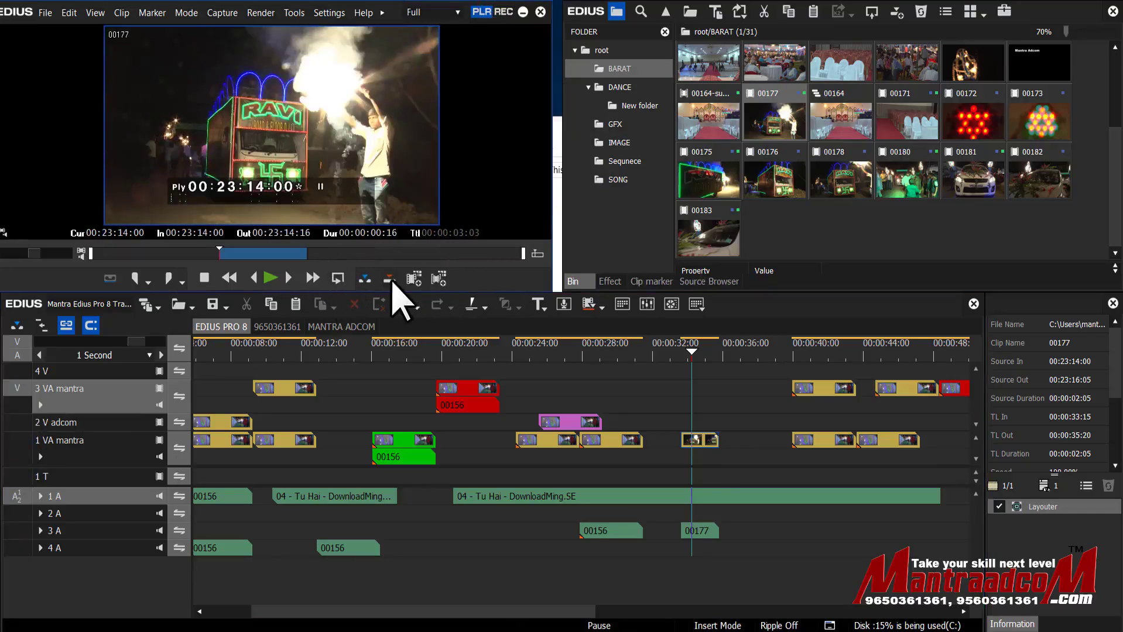
click(387, 280)
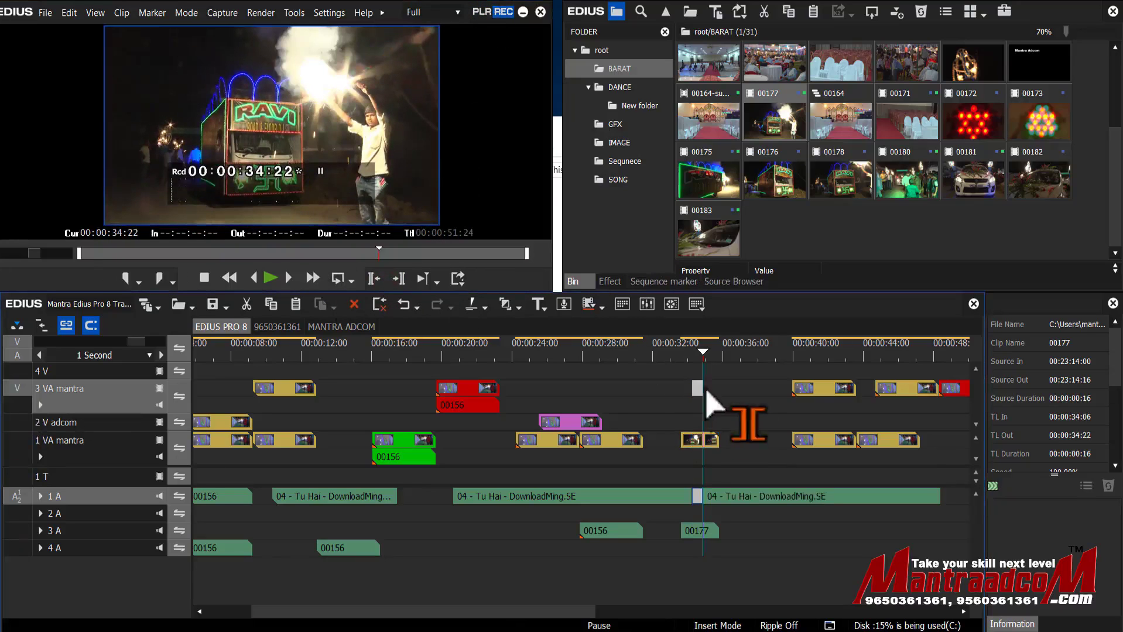
- Move the 00177 clip on 1 VA mantra to 00:00:36:15 and shift the second part of the 1 A music later
drag(713, 445, 764, 448)
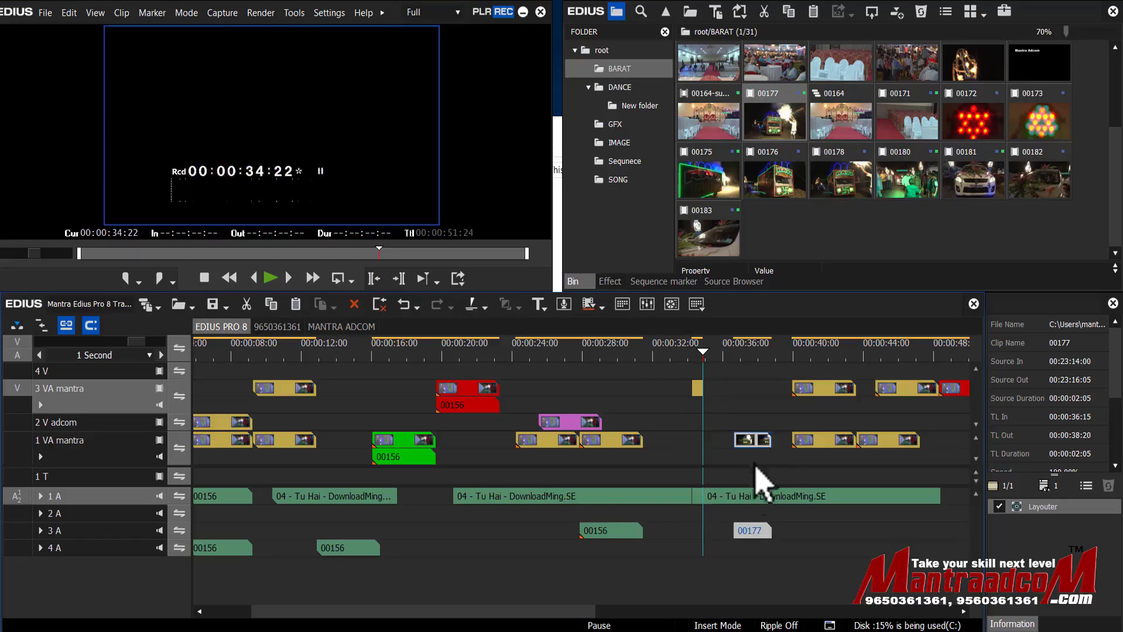
click(741, 495)
drag(706, 499, 719, 499)
- Extend the 00177 clip on 3 VA mantra to a duration of 00:00:02:09
drag(682, 394, 739, 398)
drag(726, 541, 723, 524)
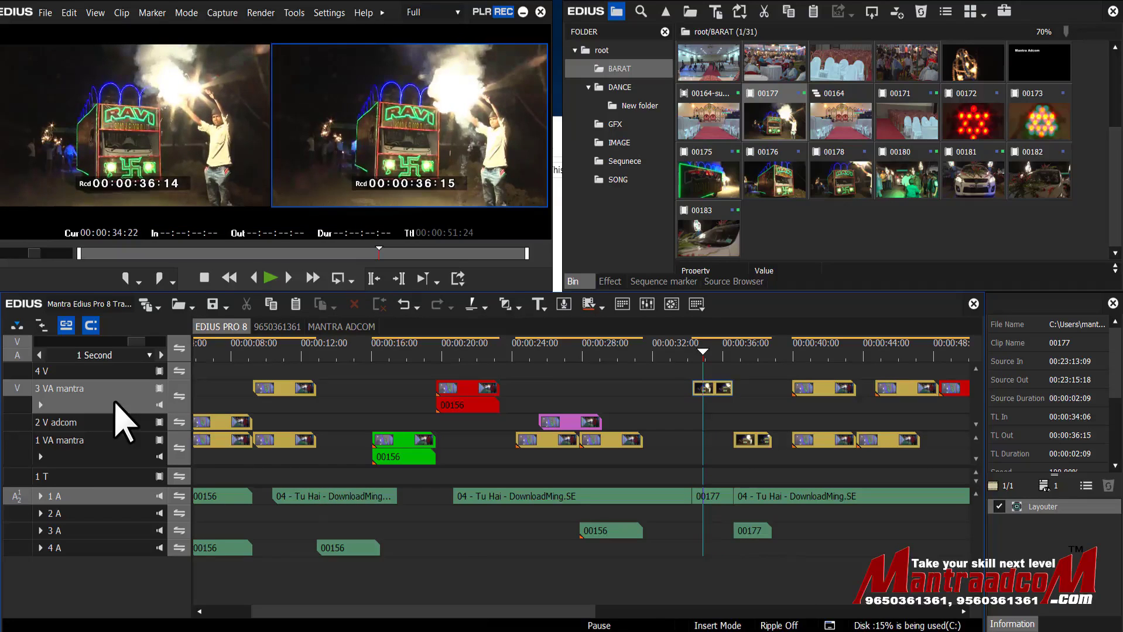
- Select all clips on tracks 1 VA mantra and 1 A and move them so the green 00156 clip starts at 00:00:16:17
click(120, 441)
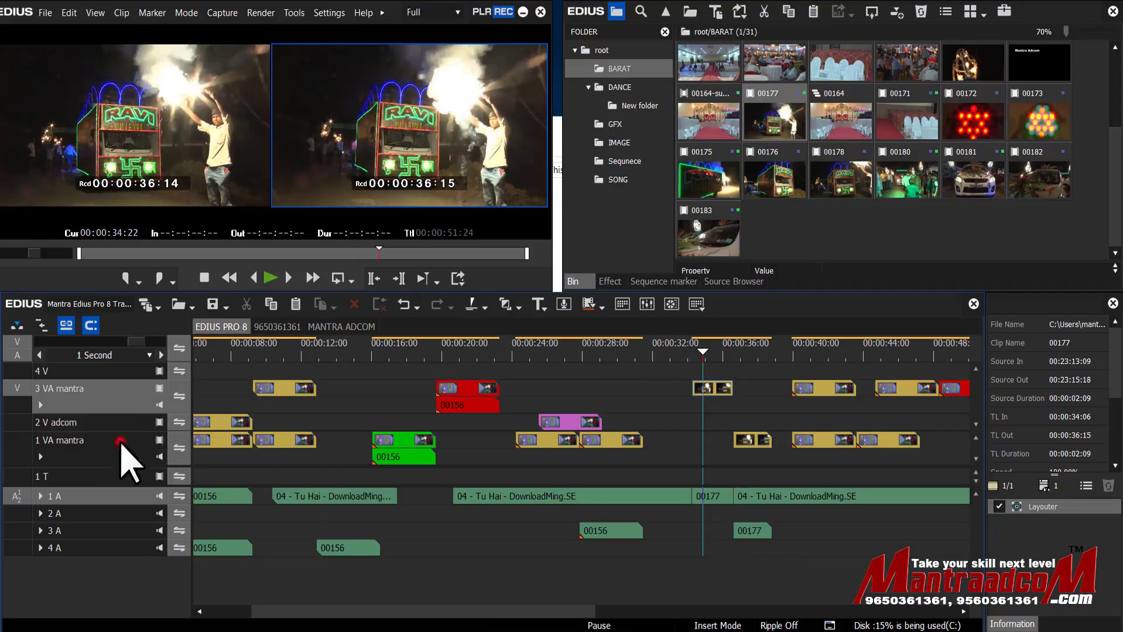
click(106, 494)
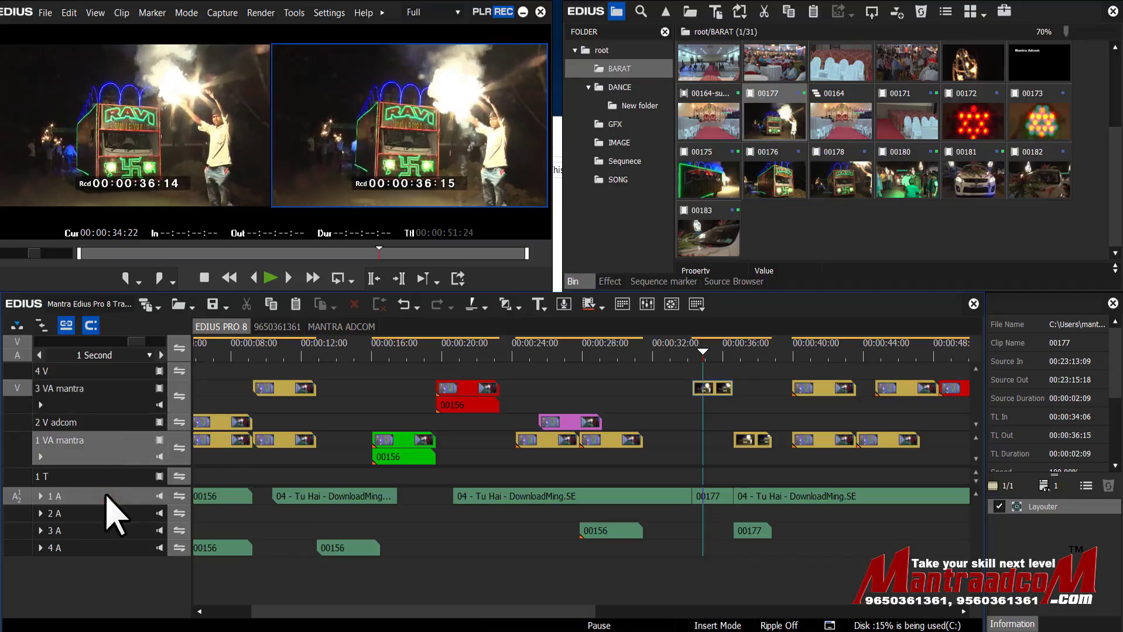
right_click(243, 472)
click(318, 461)
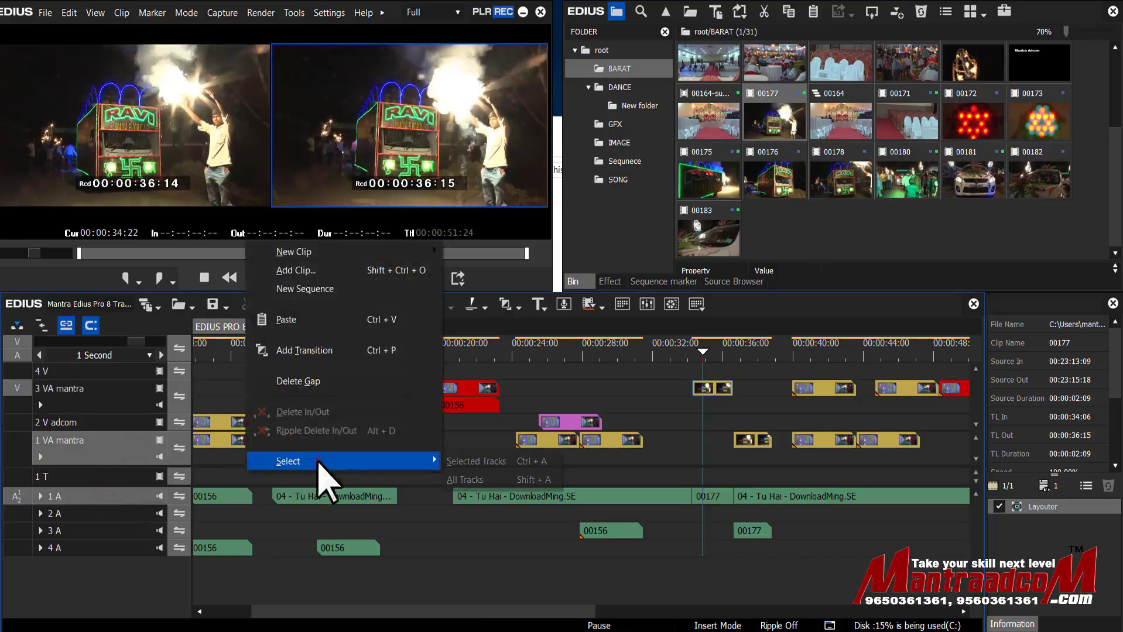
click(481, 462)
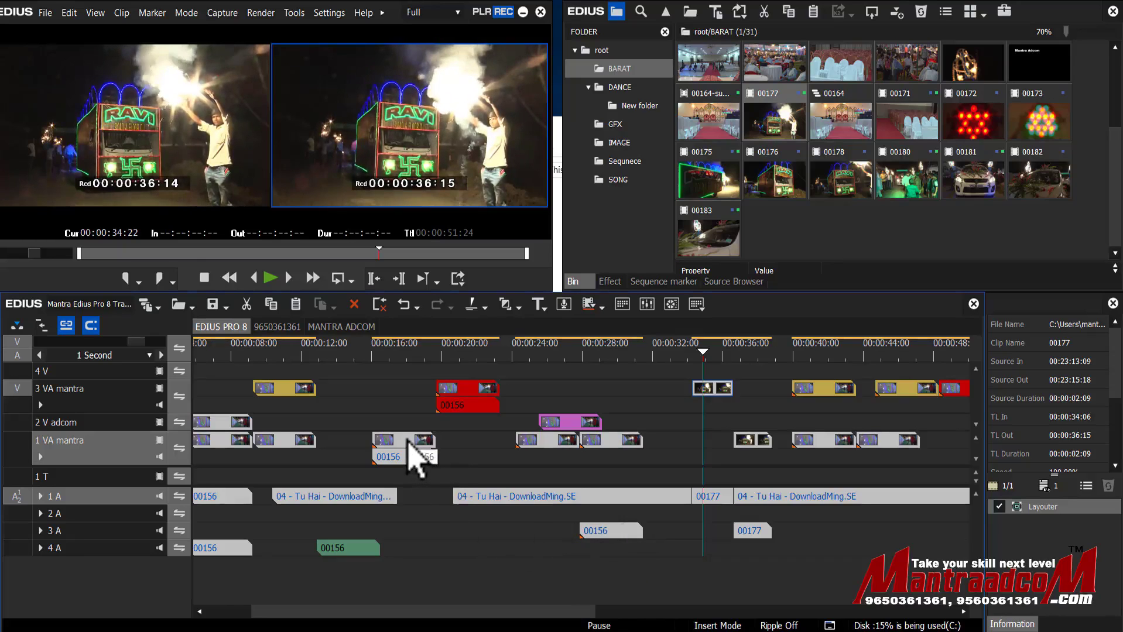
mouse_move(410, 448)
mouse_down()
mouse_move(479, 451)
mouse_move(396, 446)
mouse_up()
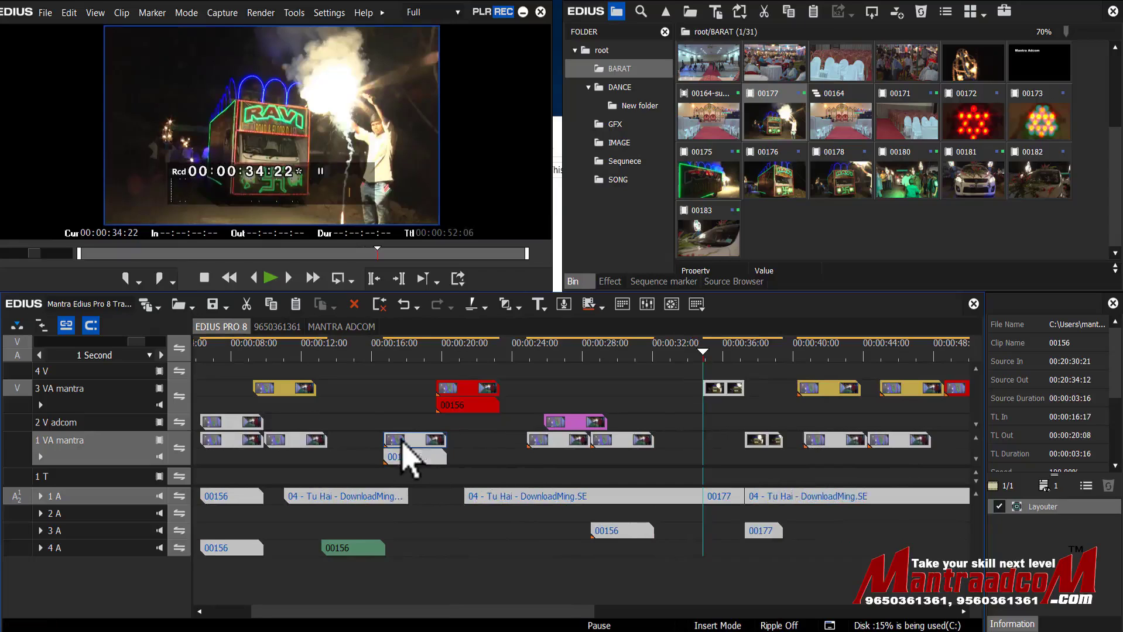
- Turn on Ripple Mode, try moving the second 1 VA mantra clip's selection to 00:00:17:15, and undo the move
click(42, 325)
drag(301, 443, 440, 448)
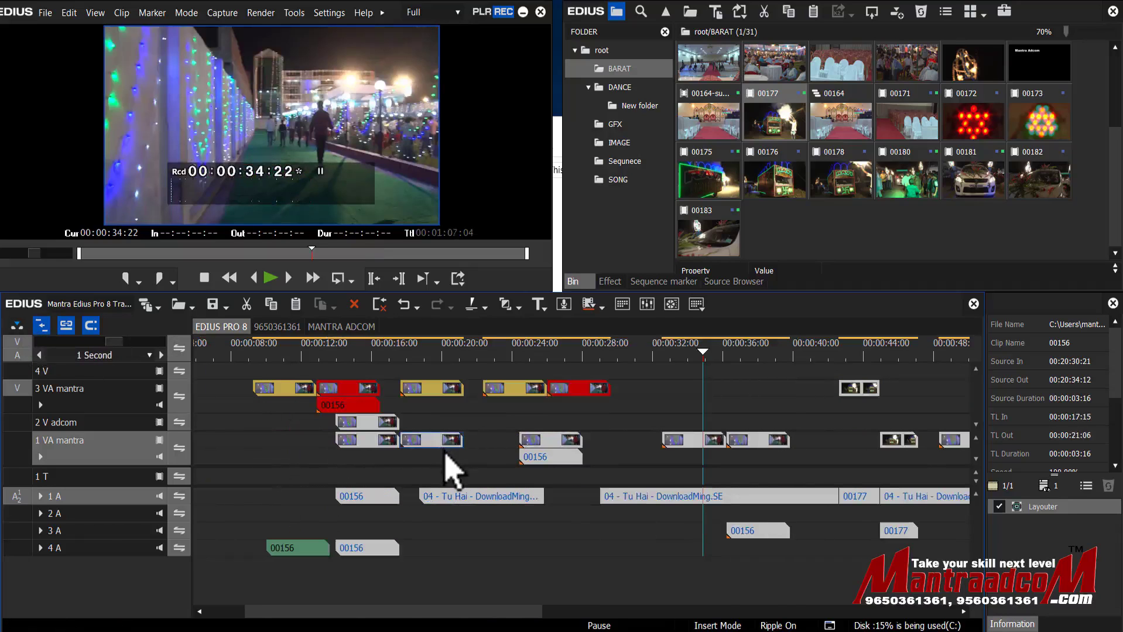
key(ctrl+z)
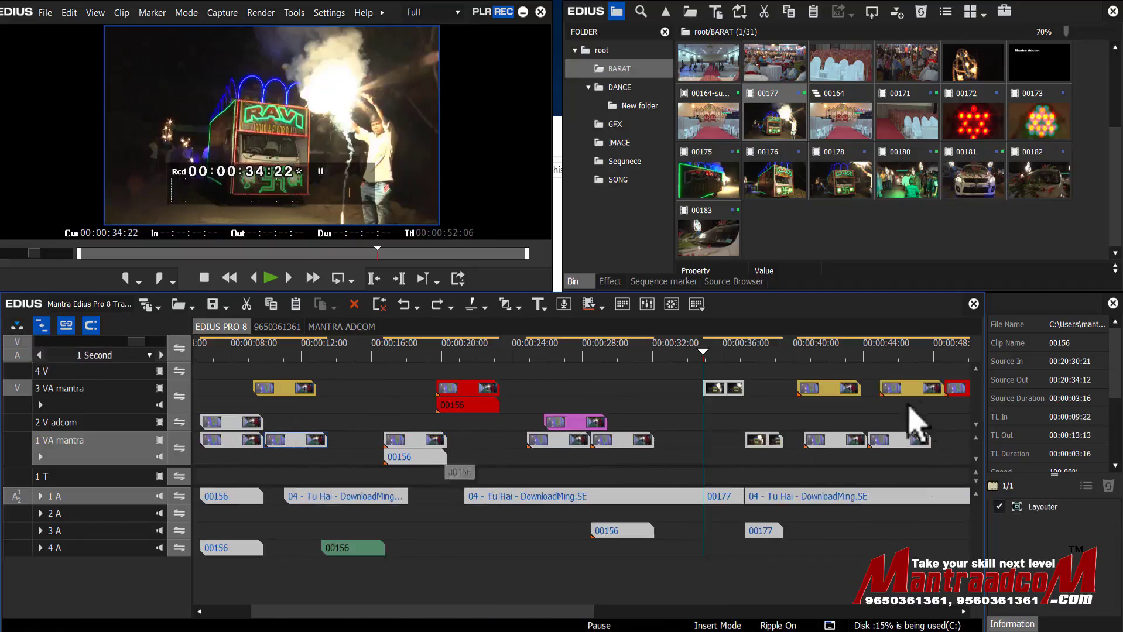
- Try a ripple move of the first 1 VA mantra clip's selection to 00:00:11:15, undo it, and turn Ripple Mode off
drag(237, 441, 324, 453)
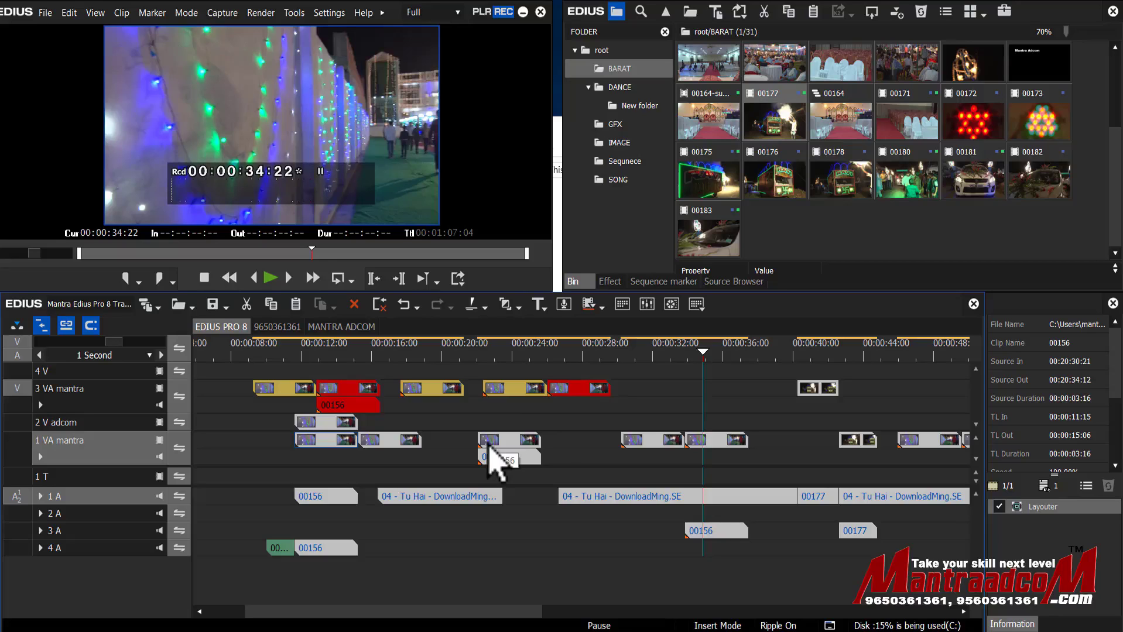
drag(489, 458, 492, 463)
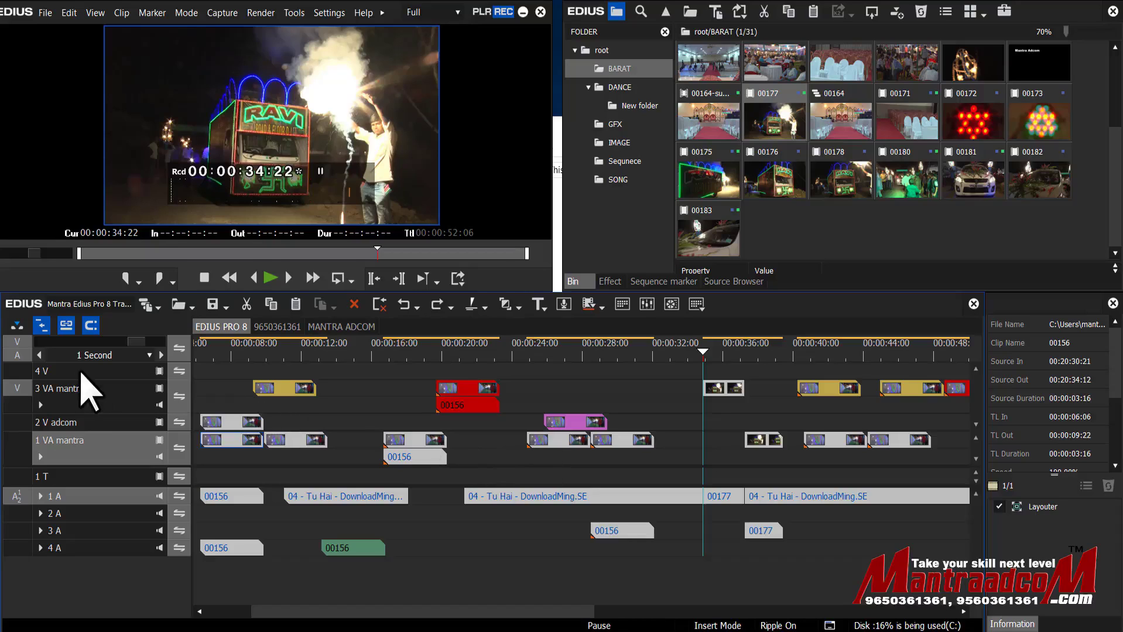
click(46, 331)
- Move the selected clips so the 00156 clip with audio starts at 00:00:18:06, and add the remaining 4 A clip to the selection
drag(414, 446, 460, 449)
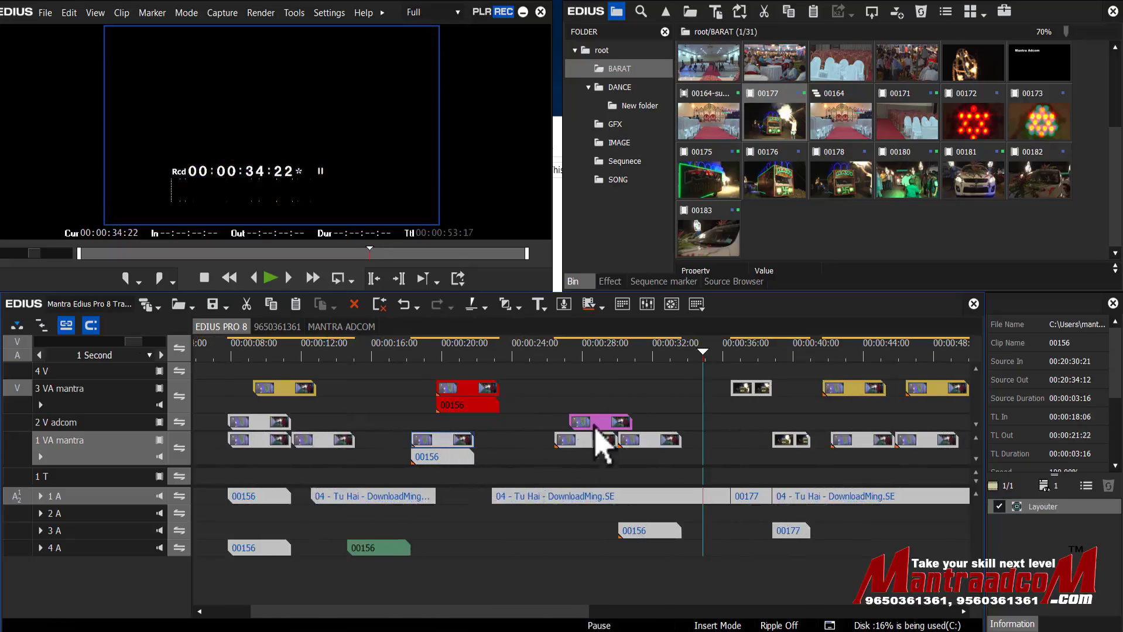
drag(210, 437, 682, 547)
drag(912, 558, 222, 448)
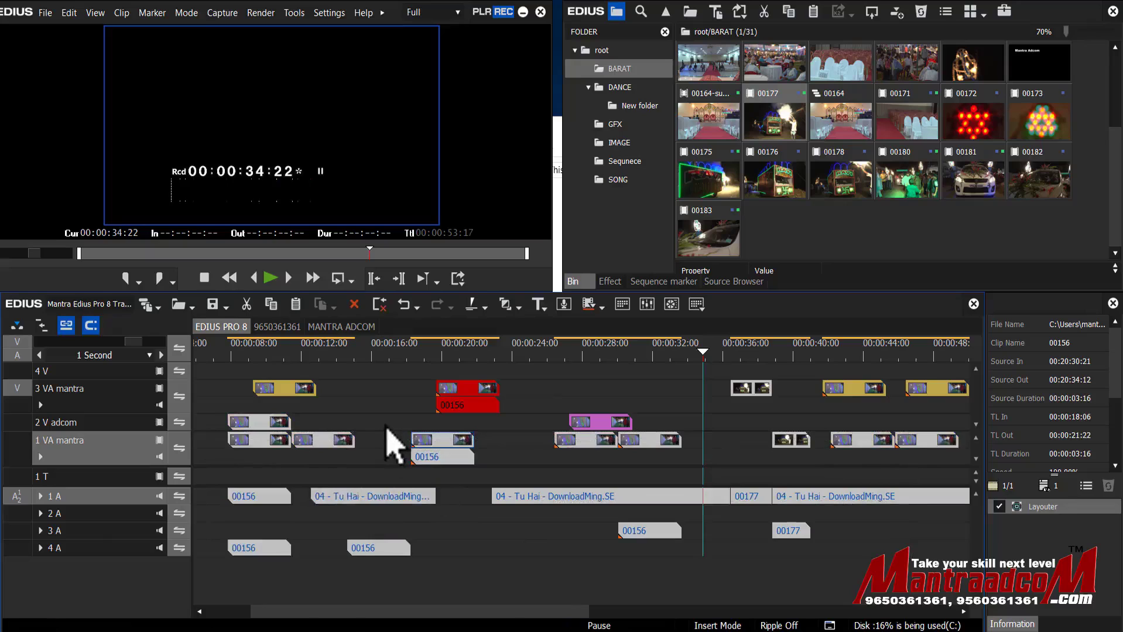
- Select the clips on 1 VA mantra and the audio tracks, try moving the green 00156 clip to 00:00:26:17, and undo the move
drag(390, 423, 388, 430)
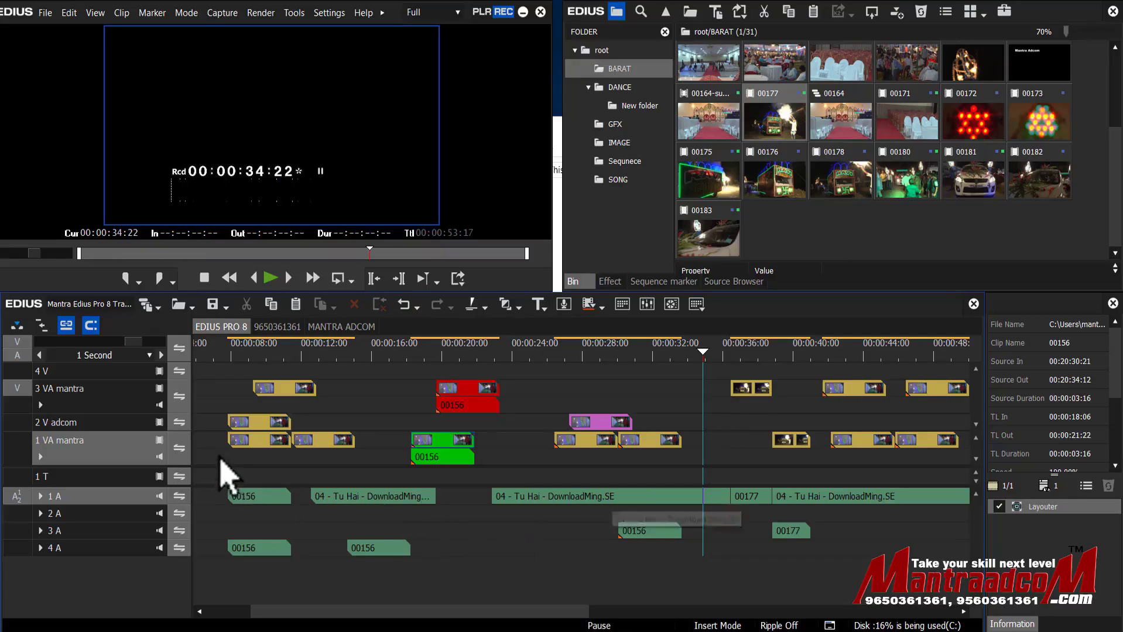
drag(209, 435, 953, 558)
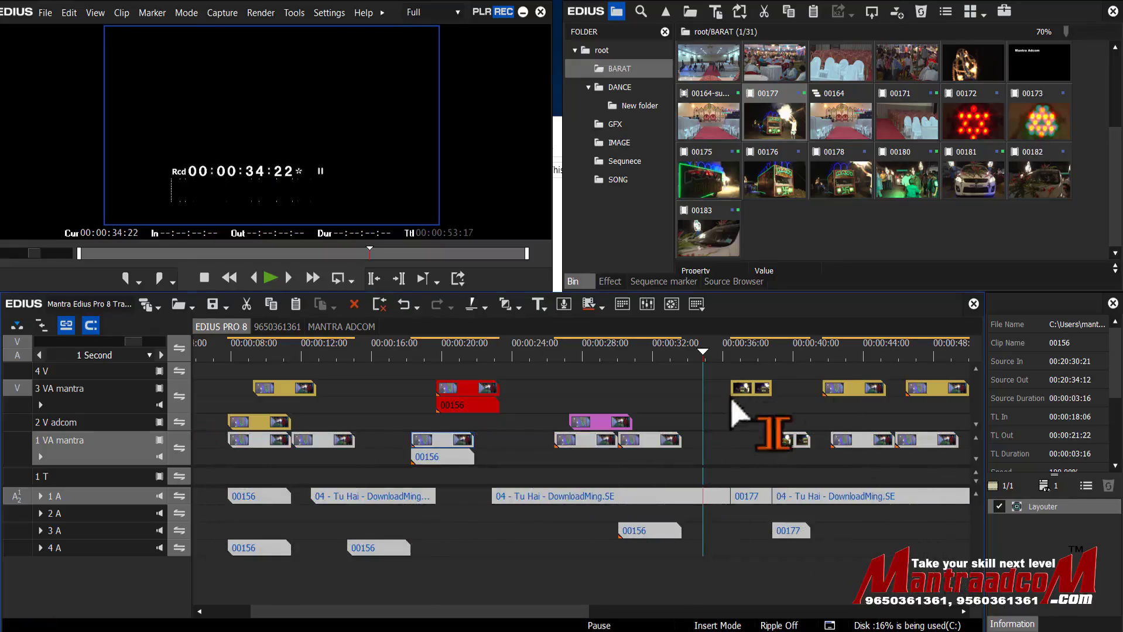
mouse_move(434, 449)
mouse_down()
mouse_move(572, 466)
mouse_move(583, 448)
mouse_move(384, 454)
mouse_move(415, 443)
mouse_up()
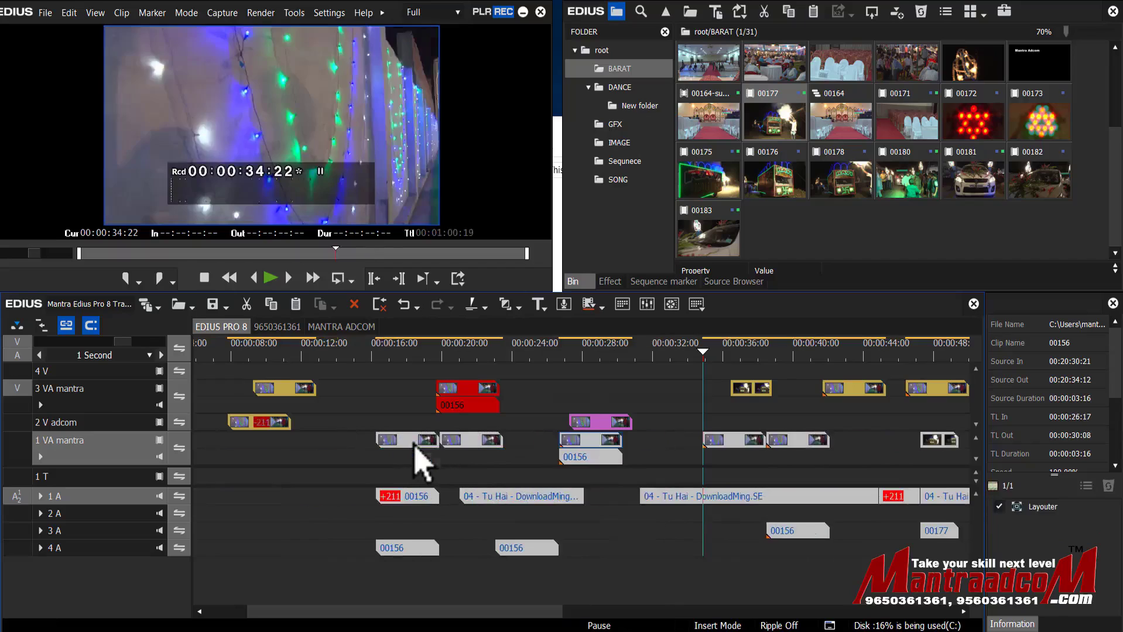
key(ctrl+z)
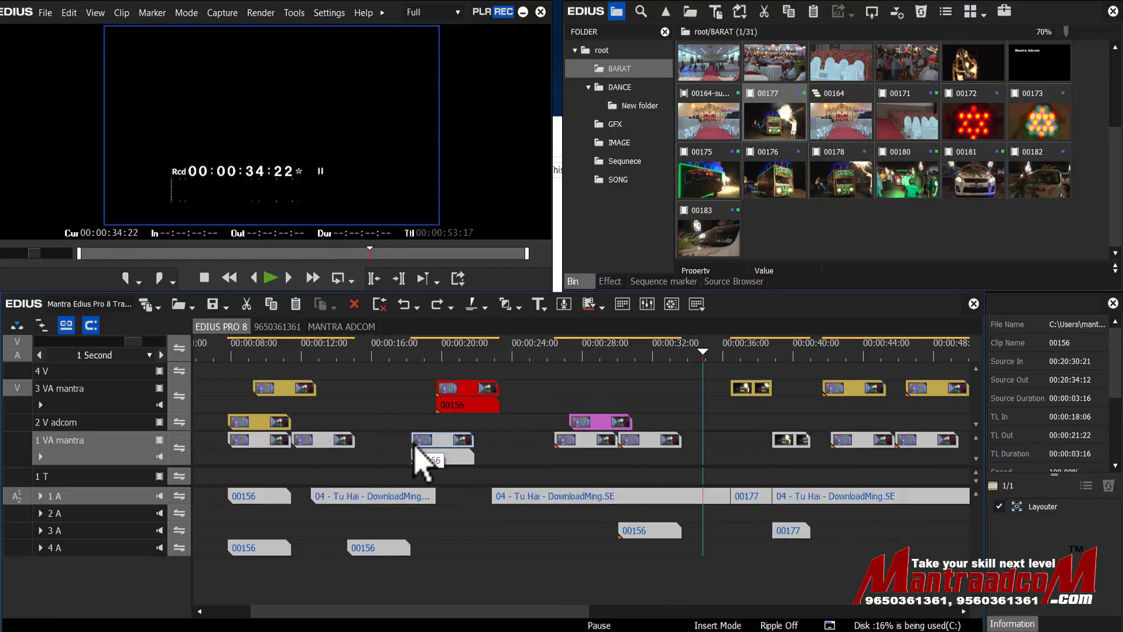
- Clear the selection and select all clips on all tracks
click(383, 399)
right_click(383, 397)
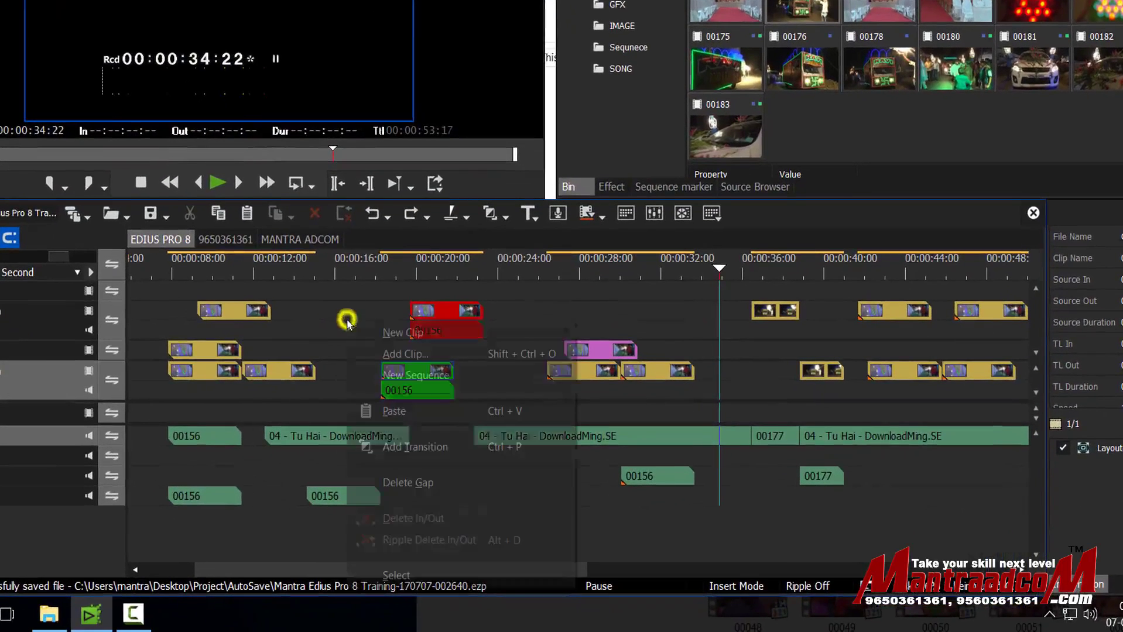
click(448, 571)
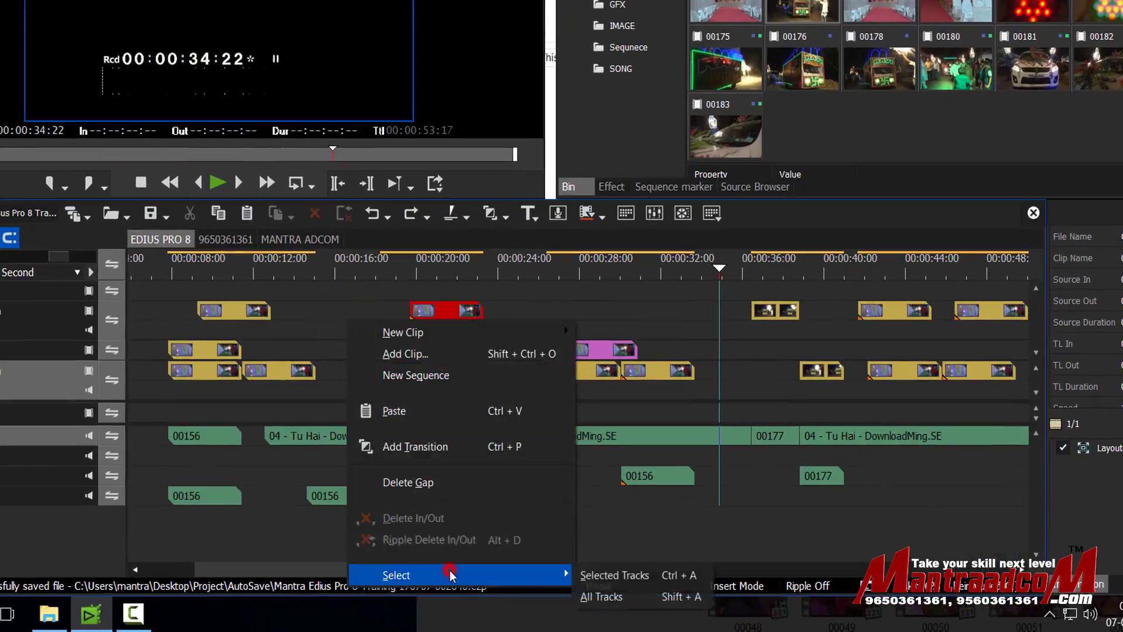
click(655, 597)
- Move all selected clips together so the first 3 VA mantra clip starts at 00:00:07:09, and clear the selection
drag(433, 316, 801, 339)
drag(637, 325, 336, 312)
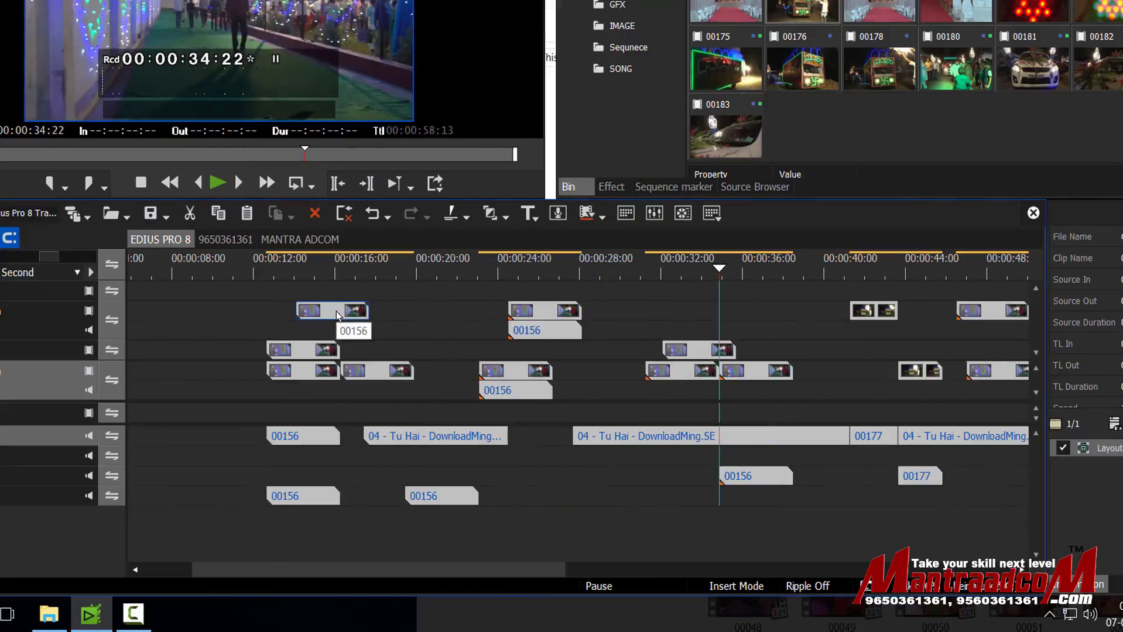
drag(336, 310, 225, 311)
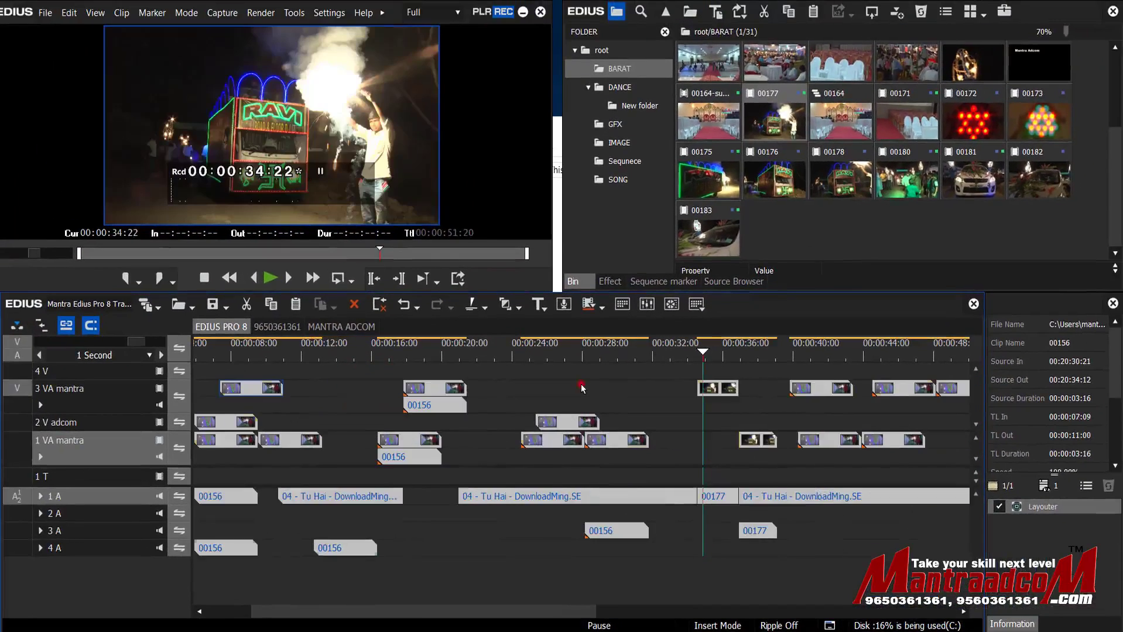
click(582, 387)
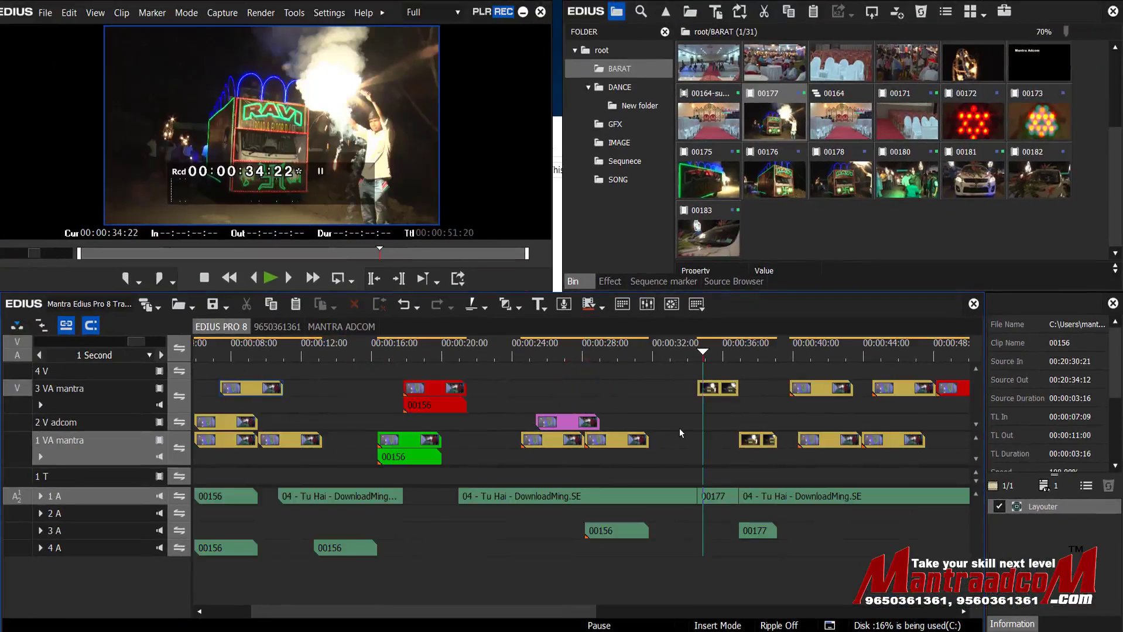
- Shift the 3 VA mantra 00177 clip with all later clips to 00:00:34:19, and the longer Tu Hai clip with its following clips to 00:00:22:24
drag(711, 386, 738, 446)
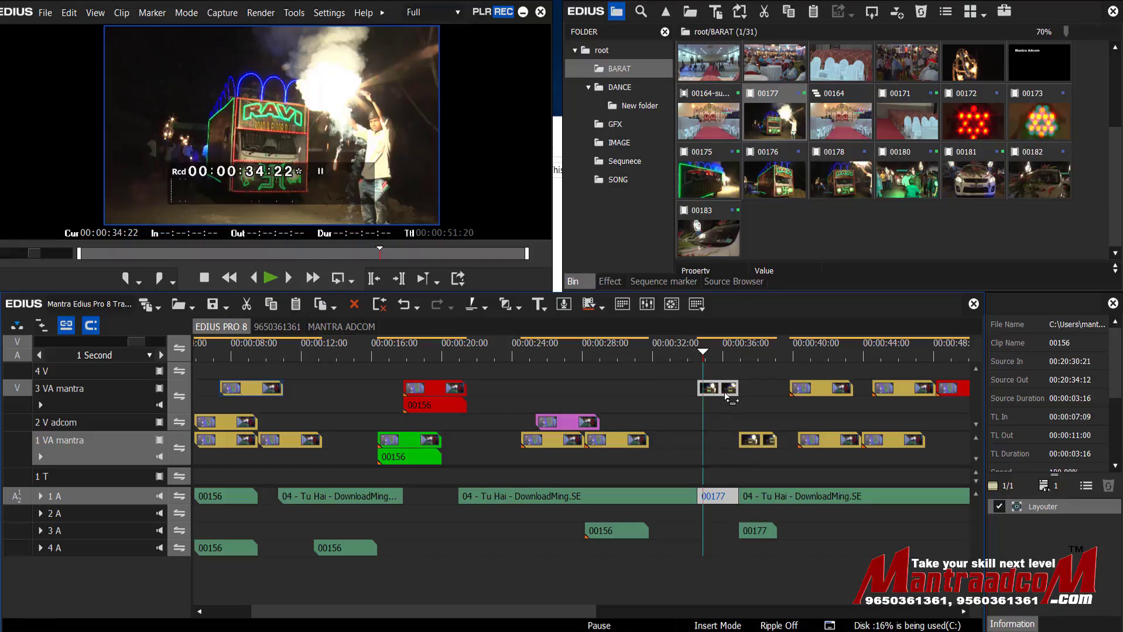
drag(720, 387, 724, 410)
click(499, 497)
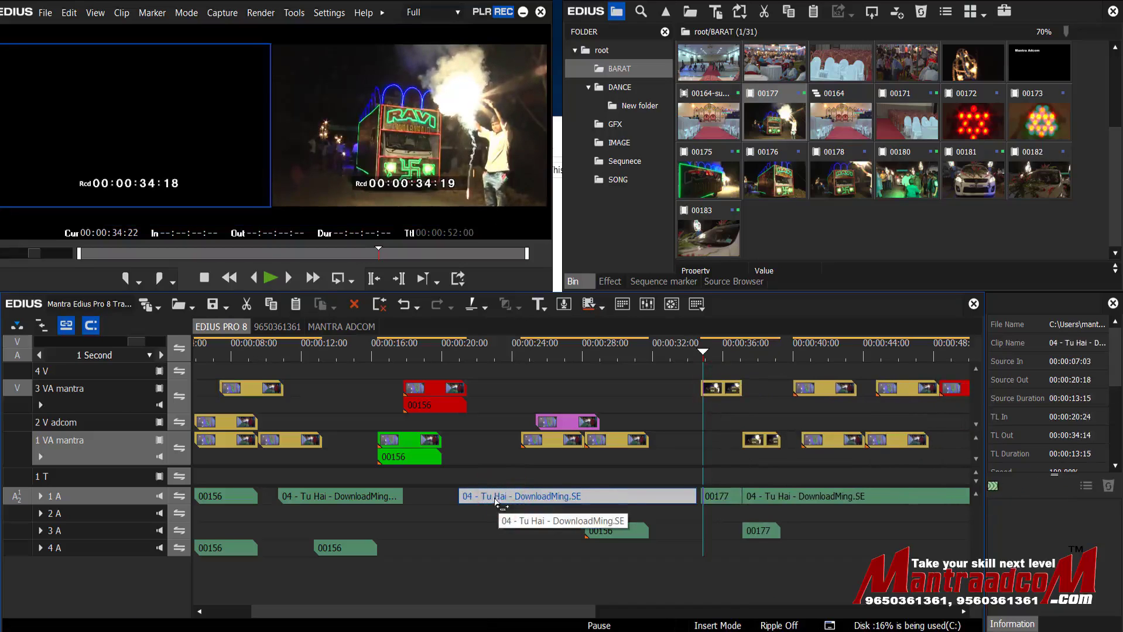
click(489, 497)
drag(490, 497, 524, 502)
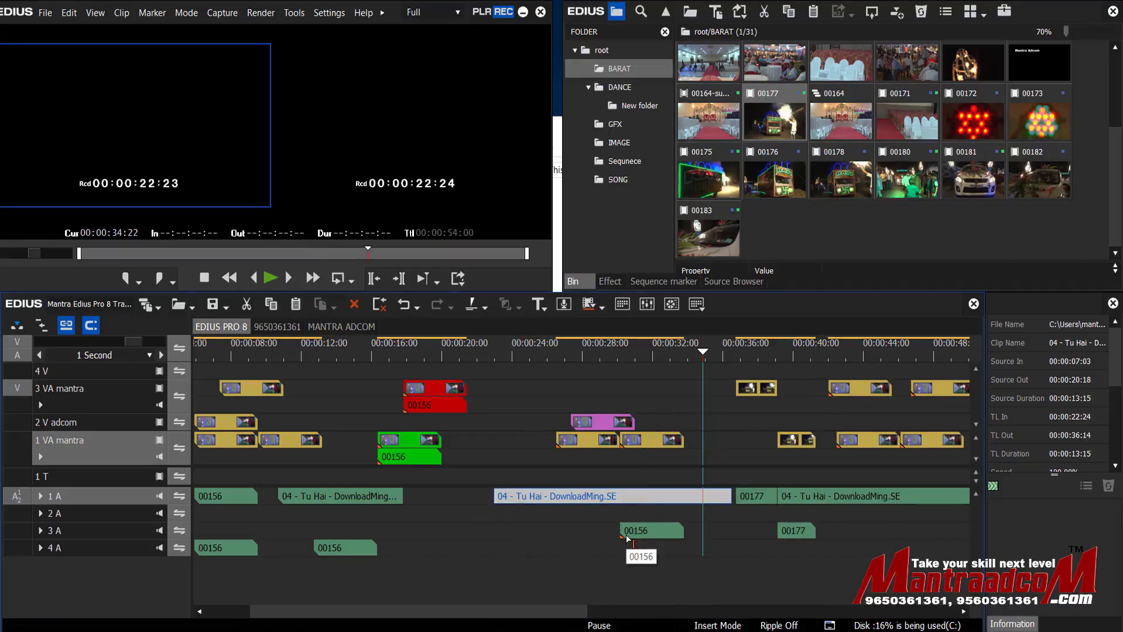
drag(535, 479, 529, 501)
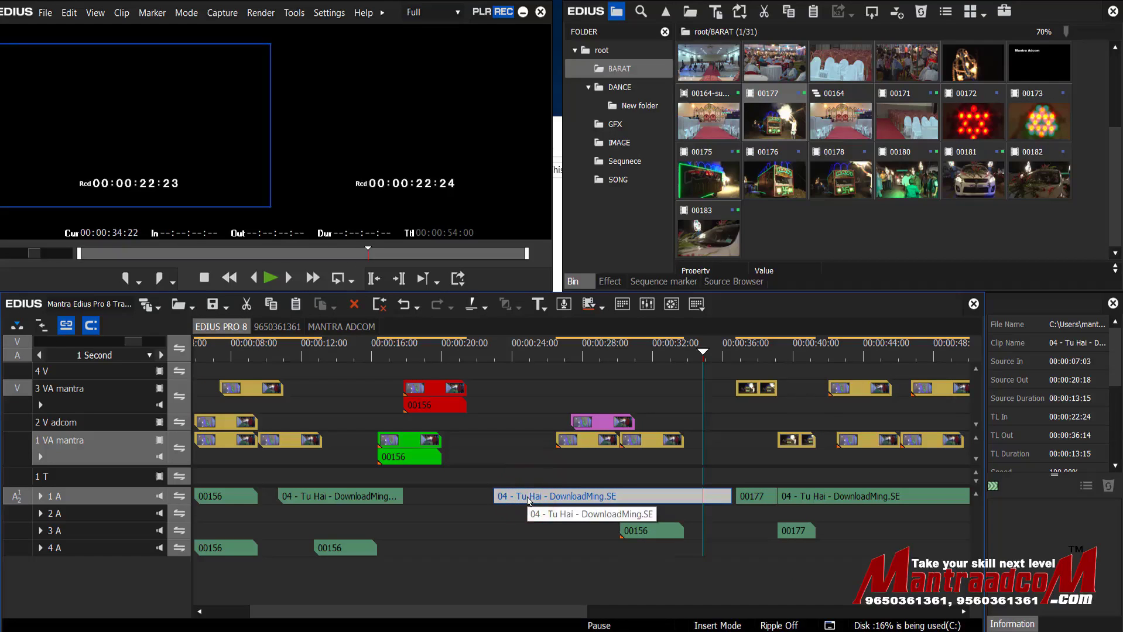
- Shift the longer 04 - Tu Hai clip on 1 A and all following clips to 00:00:24:16, and bring them back to 00:00:23:02
drag(521, 495, 553, 496)
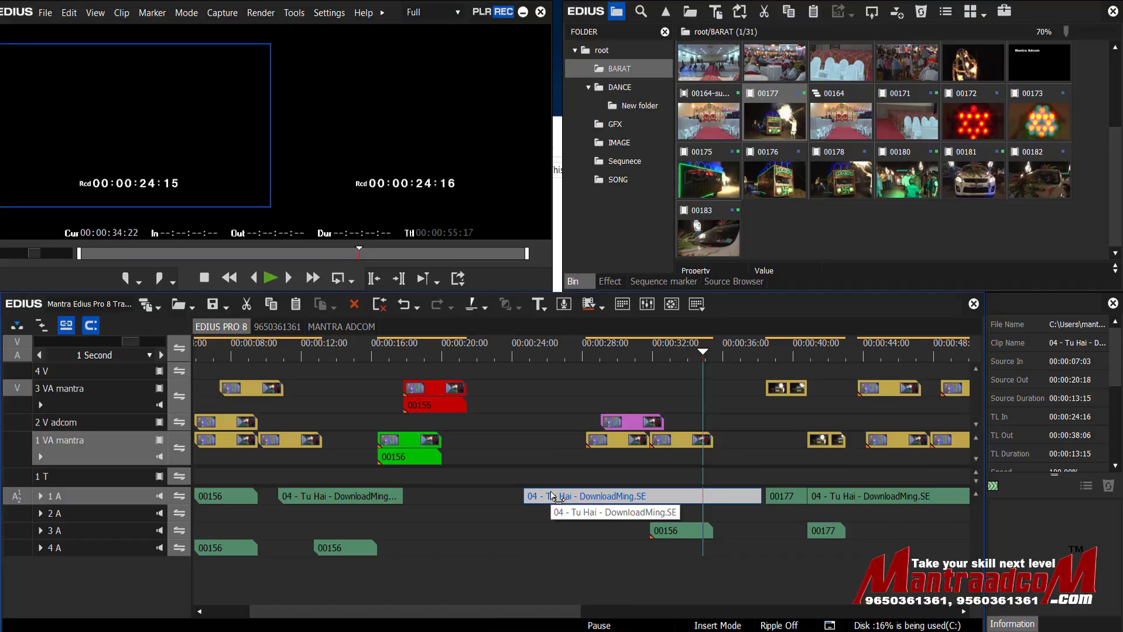
drag(573, 501, 527, 509)
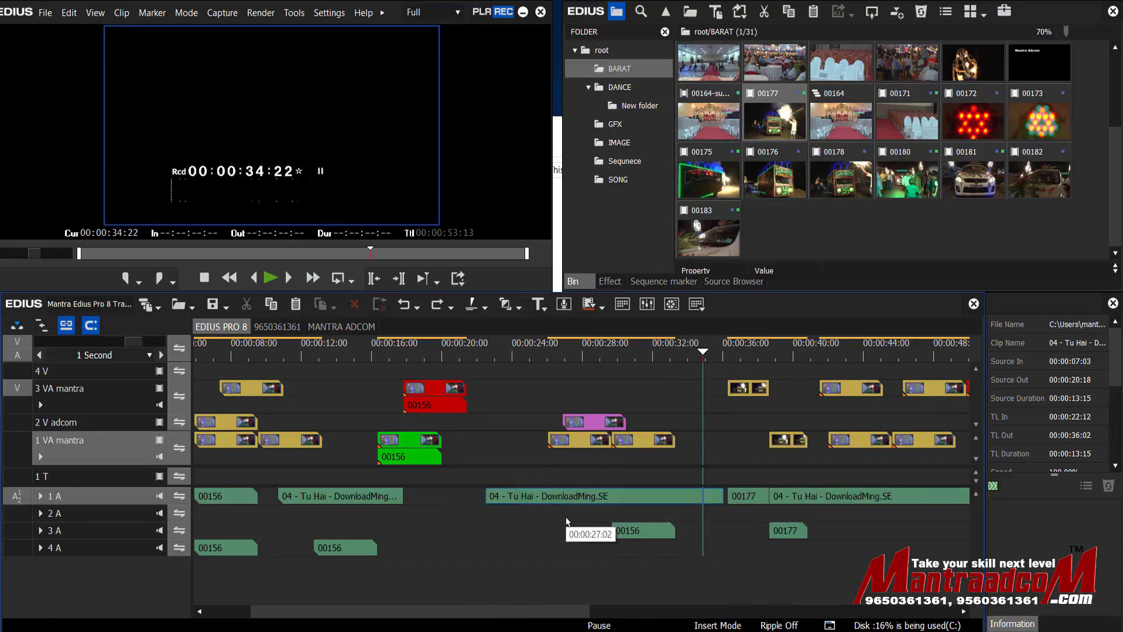
click(516, 503)
drag(515, 503, 525, 498)
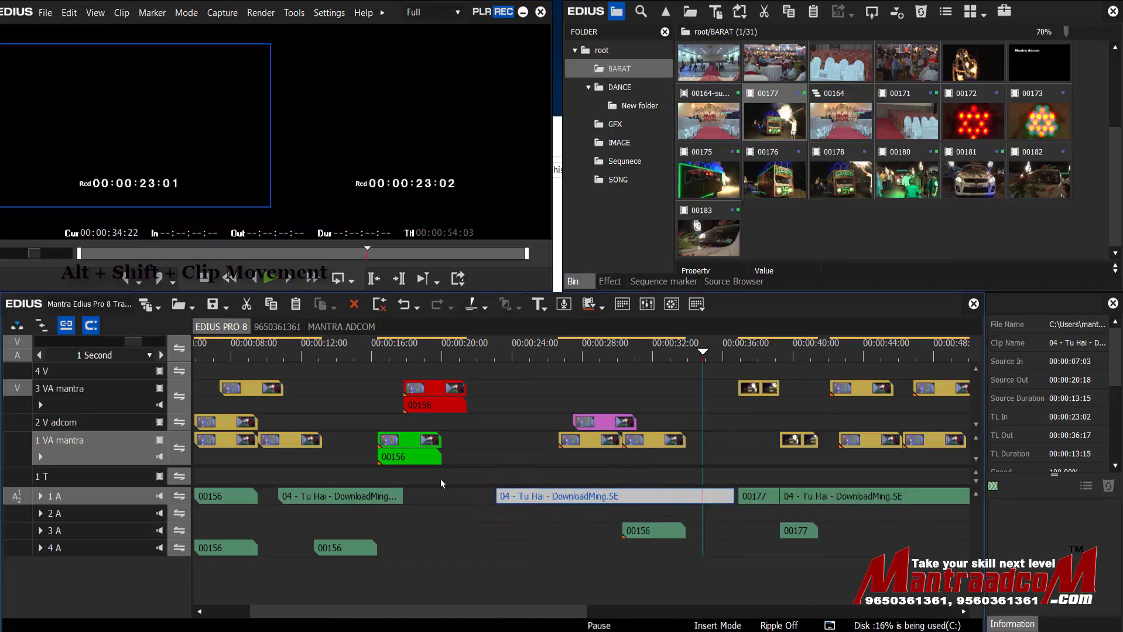
right_click(502, 396)
mouse_move(685, 613)
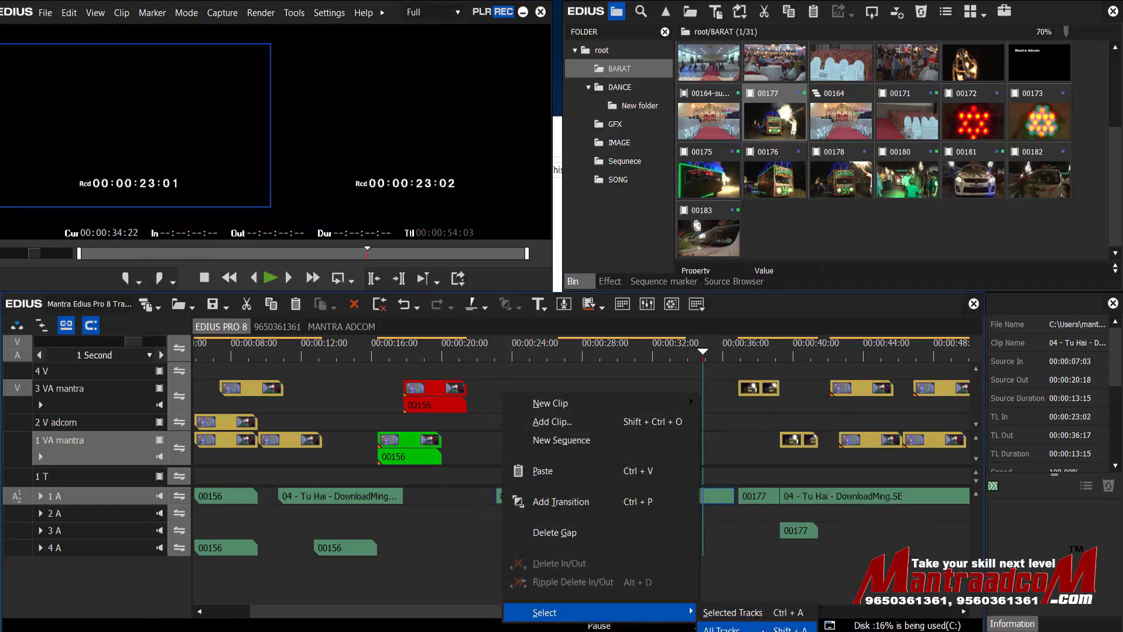
click(456, 467)
- Select the group of clips from the red and green 00156 clips to the purple one, and move it so the purple clip starts at 00:00:27:23
drag(486, 370, 437, 433)
drag(342, 369, 682, 461)
click(366, 388)
drag(366, 389, 698, 467)
mouse_move(595, 423)
mouse_down()
mouse_move(637, 423)
mouse_move(580, 423)
mouse_move(607, 422)
mouse_up()
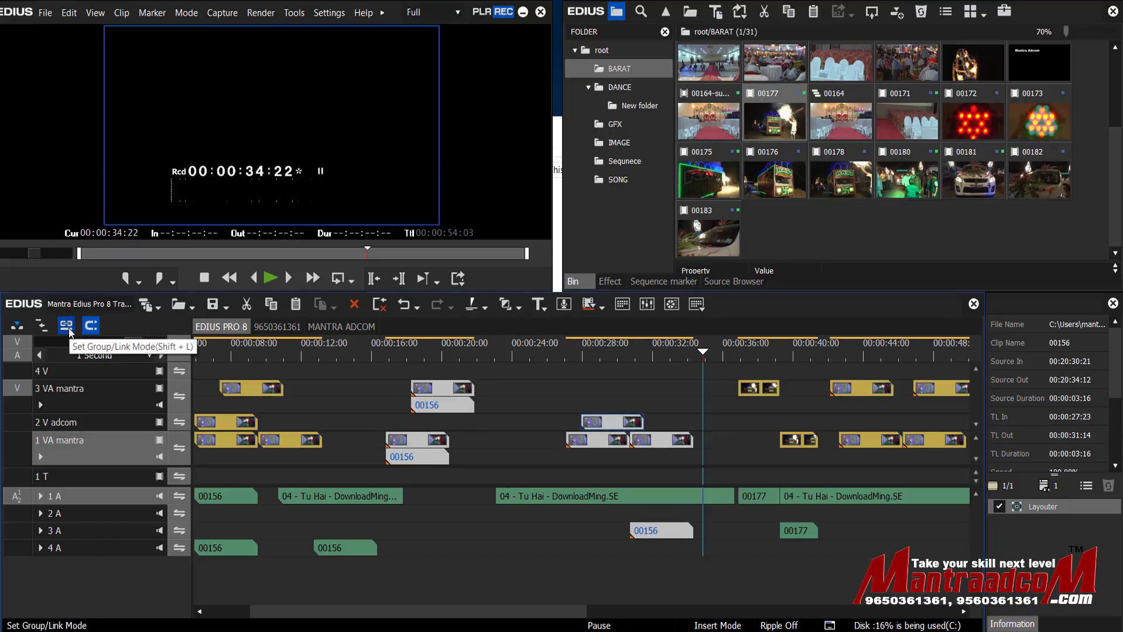
- Review the commands for selecting clips on the selected track or on all tracks, and clear the clip selection
click(69, 13)
mouse_move(190, 472)
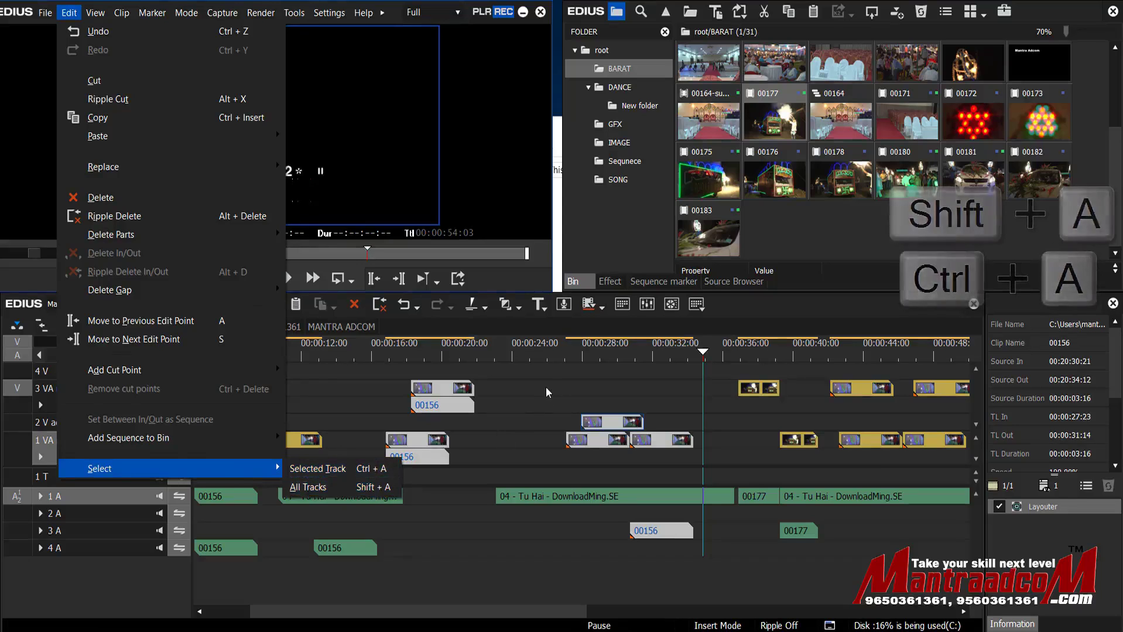
click(308, 487)
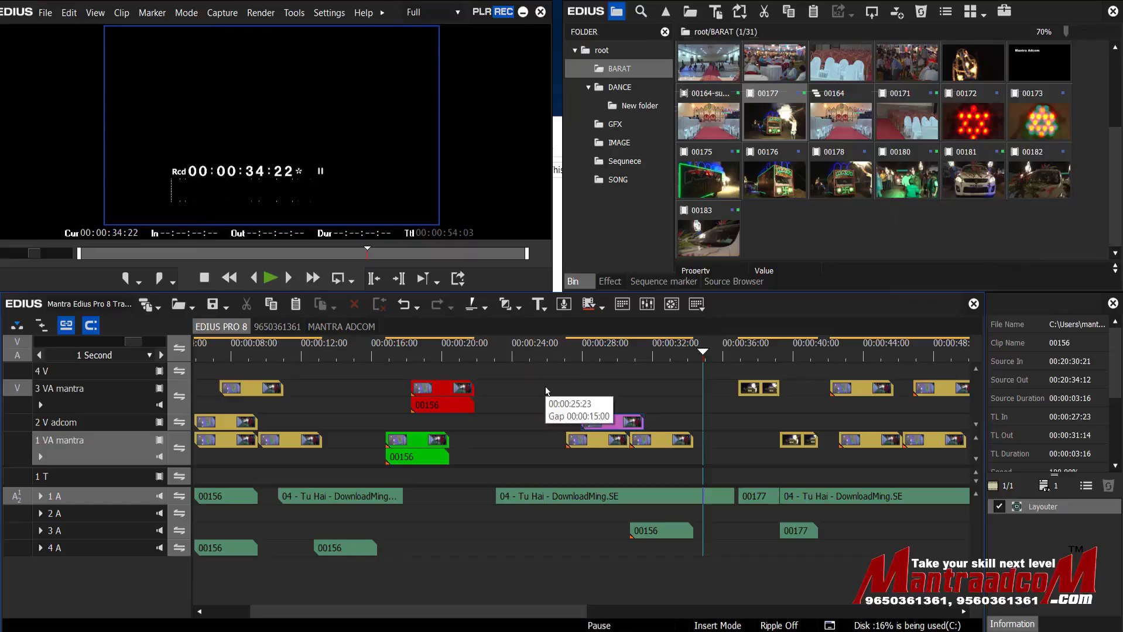